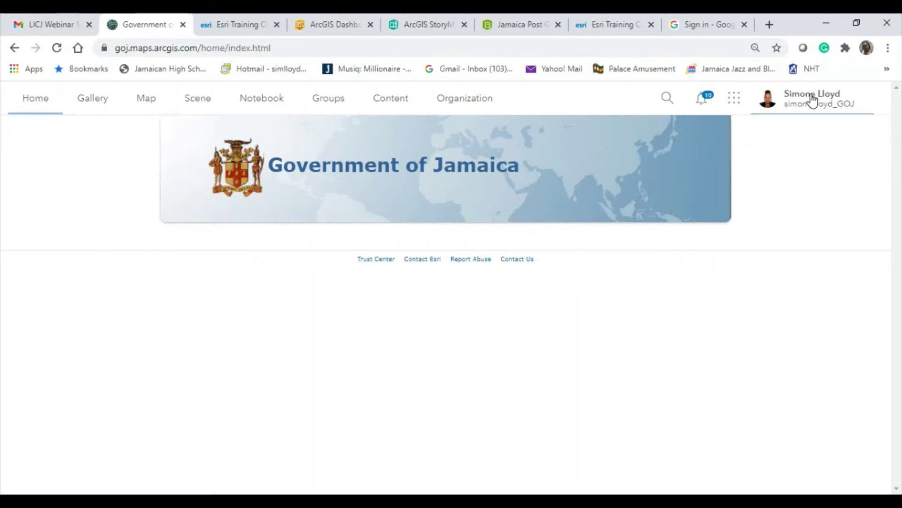
# - Load arcgis.com to reach the Government of Jamaica organization's home page
pyautogui.click(225, 46)
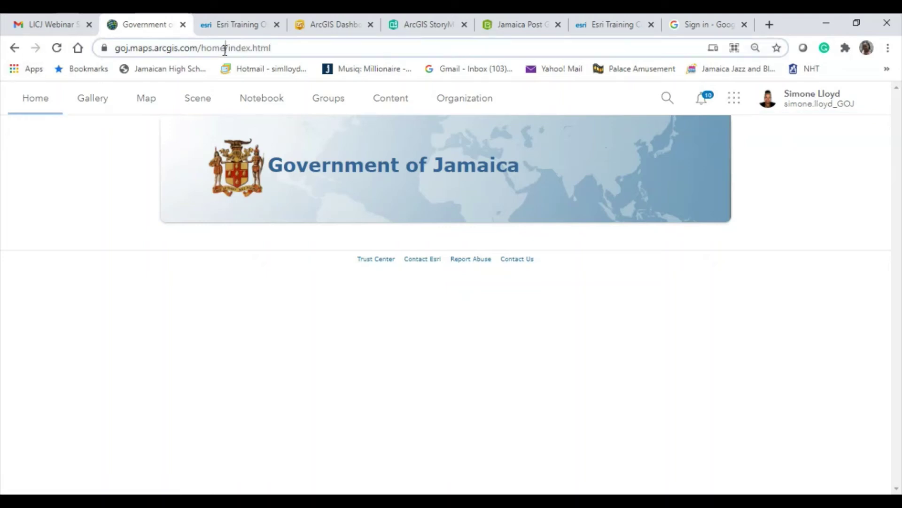
pyautogui.write('arc')
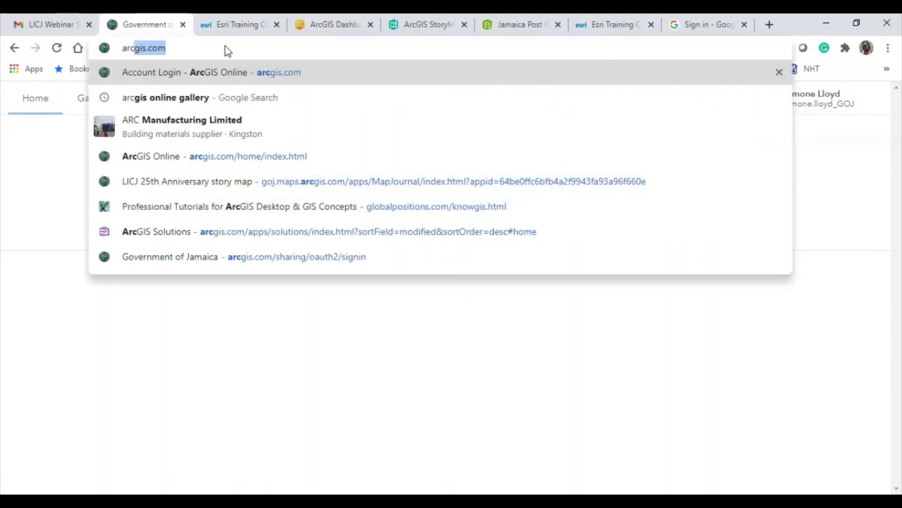
pyautogui.press('Return')
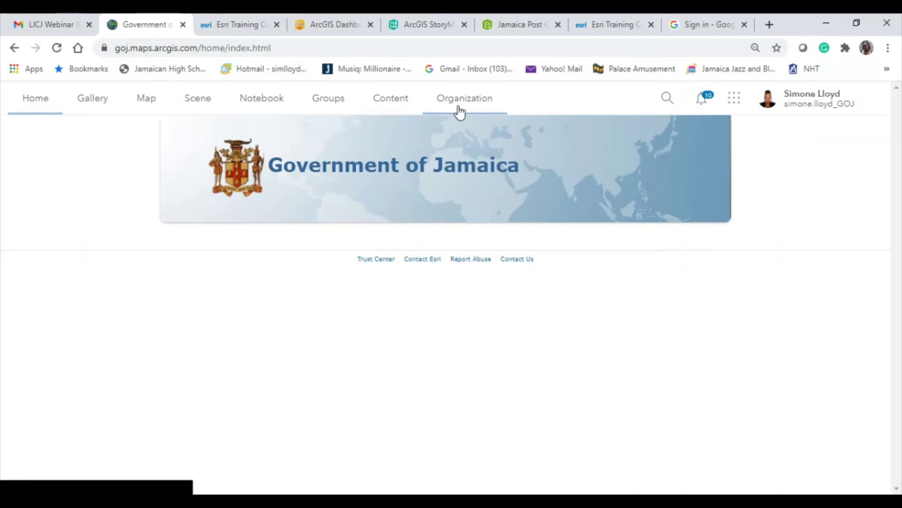
# - Open the signed-in account's profile page and examine its bio, profile visibility, groups and item gallery
pyautogui.click(831, 97)
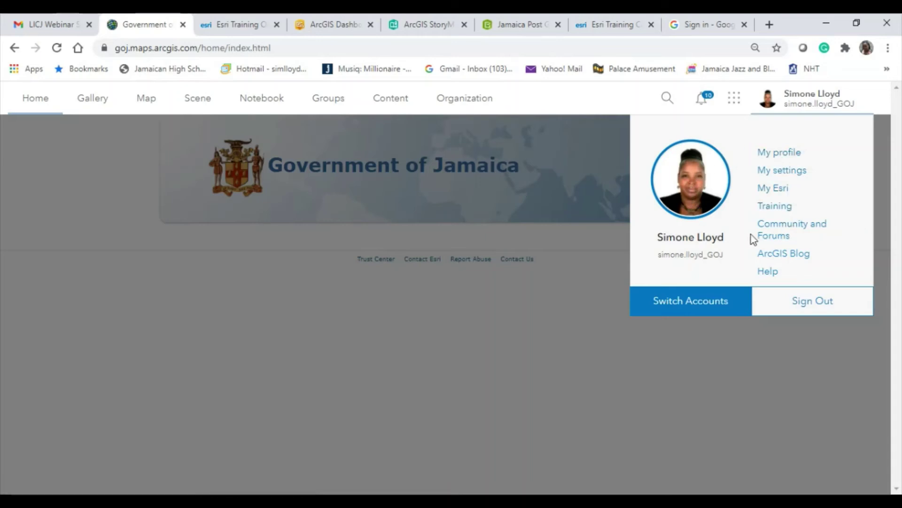
pyautogui.click(779, 156)
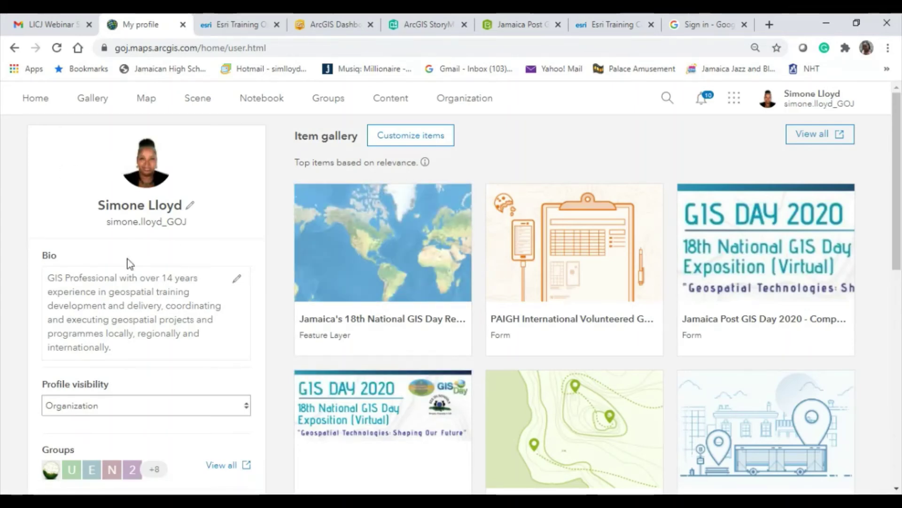
pyautogui.scroll(-3, 91, 458)
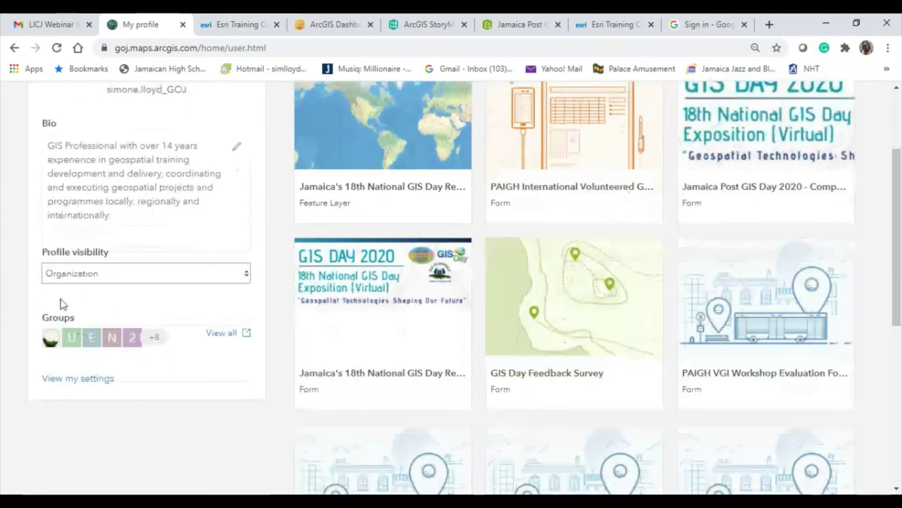
pyautogui.click(246, 272)
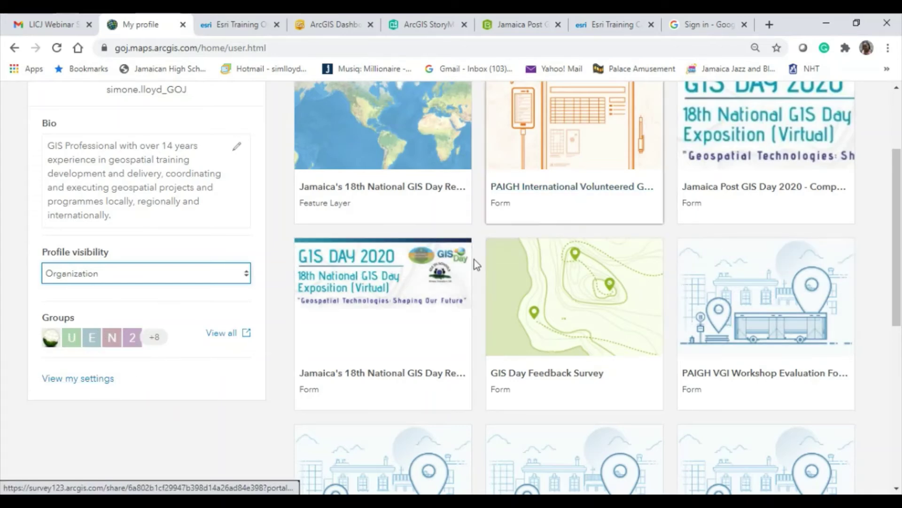
pyautogui.scroll(3, 133, 371)
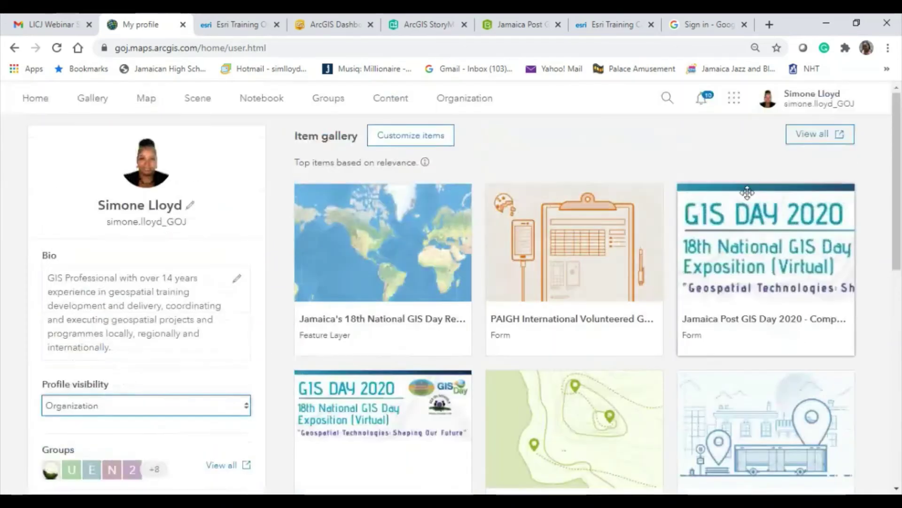
pyautogui.scroll(-1, 201, 422)
pyautogui.scroll(-3, 202, 422)
pyautogui.scroll(4, 216, 404)
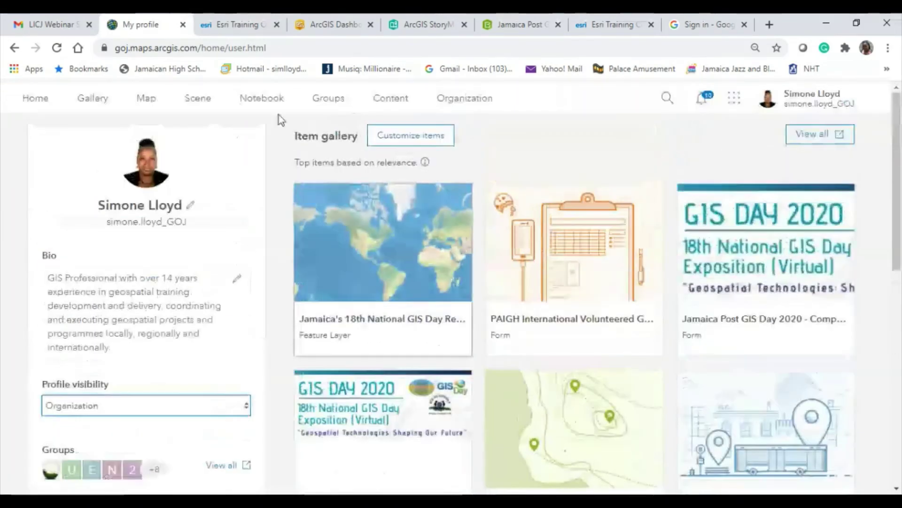
# - Open the organization overview, dismiss the subscription notice, and examine the subscription details, members, add-on licenses and latest content
pyautogui.click(459, 99)
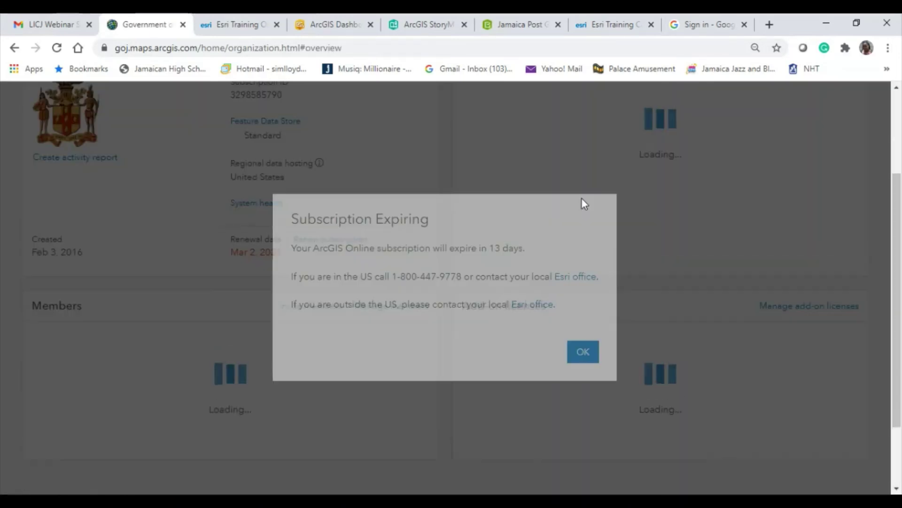
pyautogui.click(595, 215)
pyautogui.scroll(2, 599, 193)
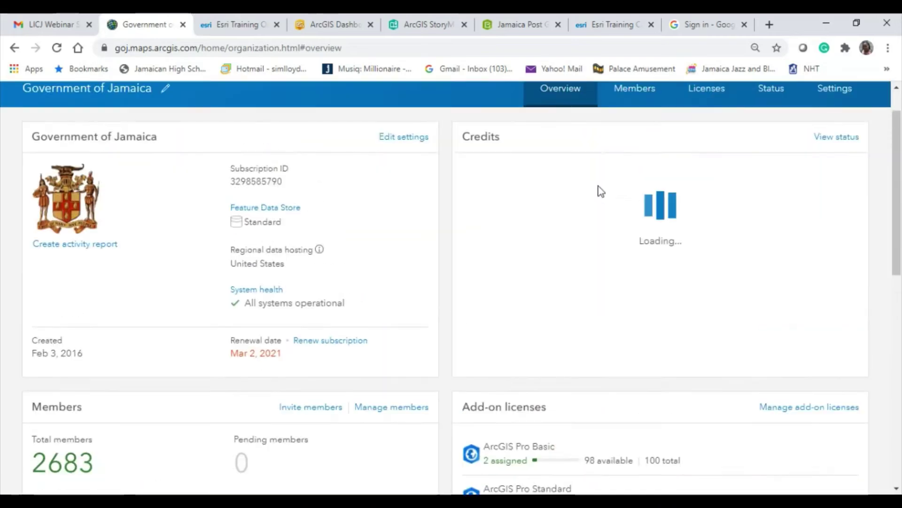
pyautogui.scroll(-10, 597, 195)
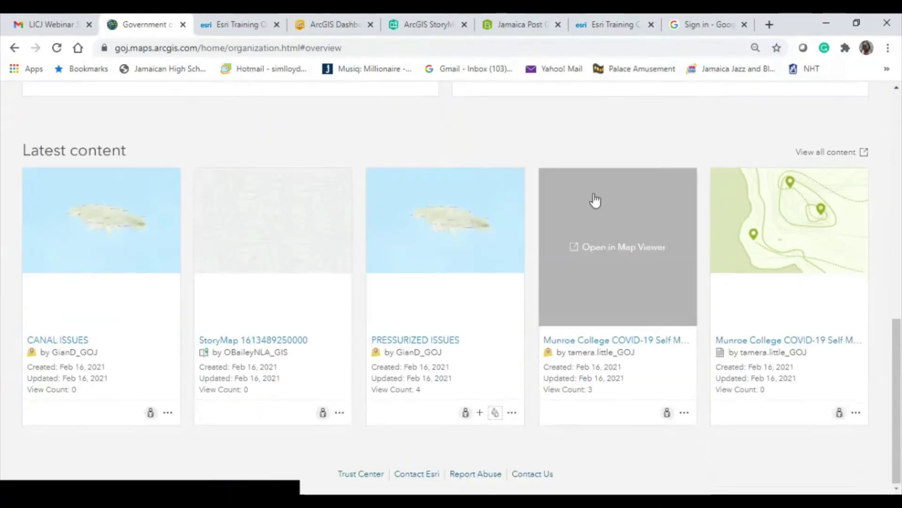
pyautogui.scroll(8, 593, 202)
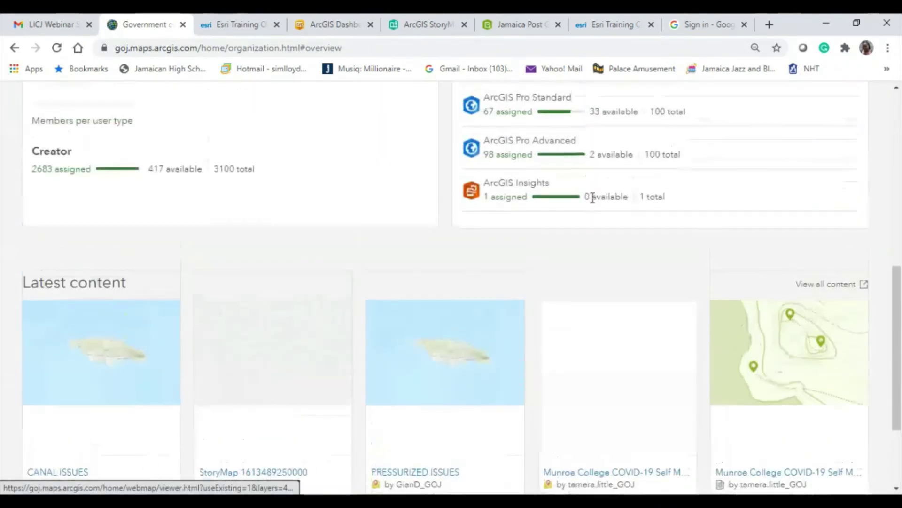
pyautogui.scroll(2, 590, 199)
pyautogui.scroll(-3, 582, 213)
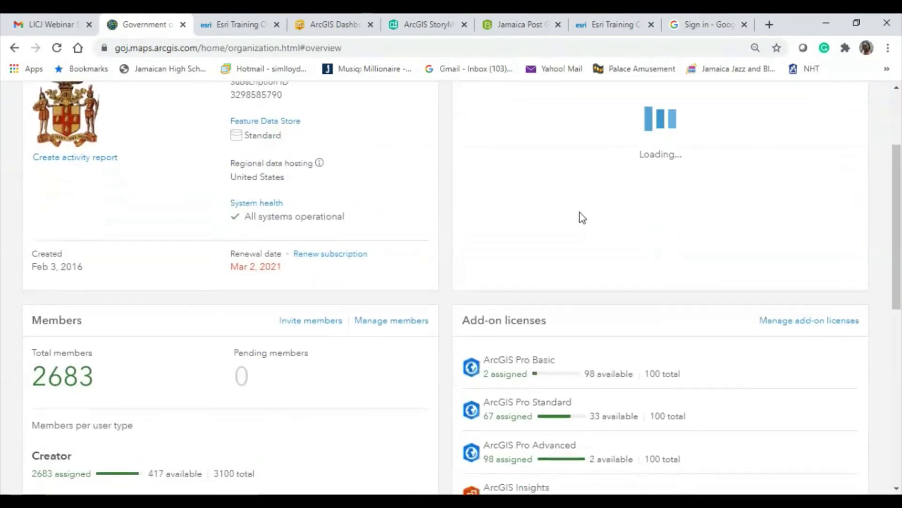
pyautogui.scroll(2, 579, 213)
pyautogui.scroll(-5, 579, 212)
pyautogui.scroll(-6, 576, 217)
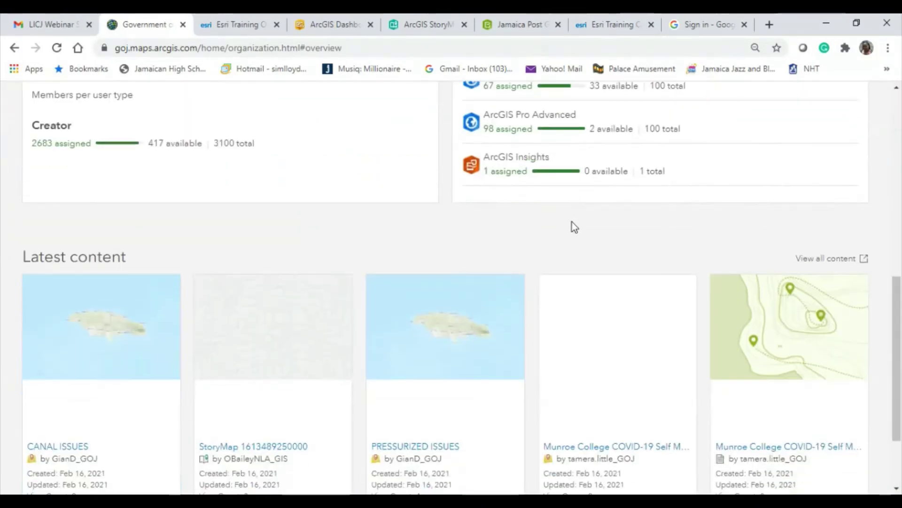
pyautogui.scroll(10, 572, 216)
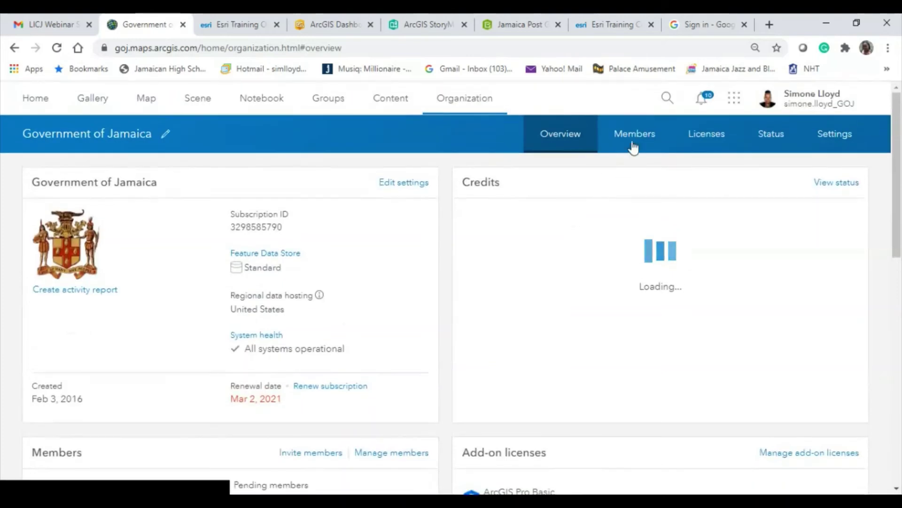
# - From the organization's member list, start adding members with the method "Invite members to join using an account of their choice"
pyautogui.click(634, 141)
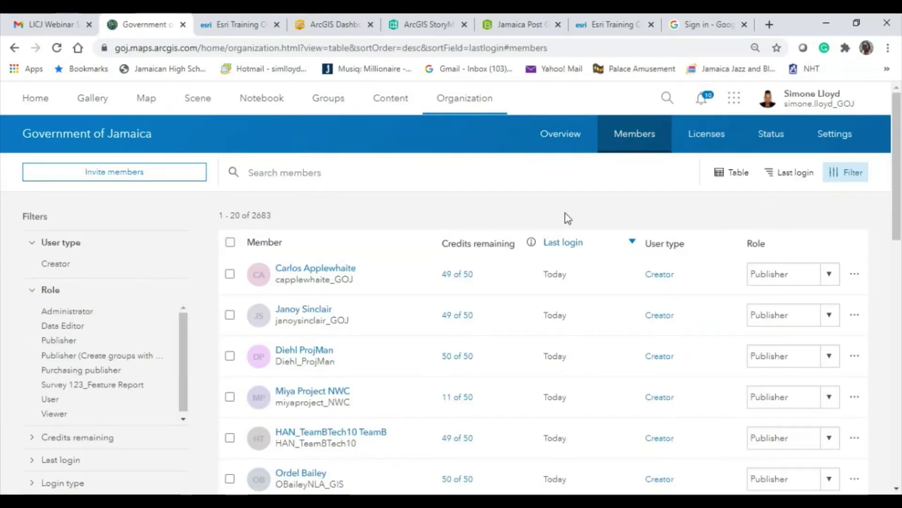
pyautogui.moveTo(899, 172); pyautogui.dragTo(670, 195)
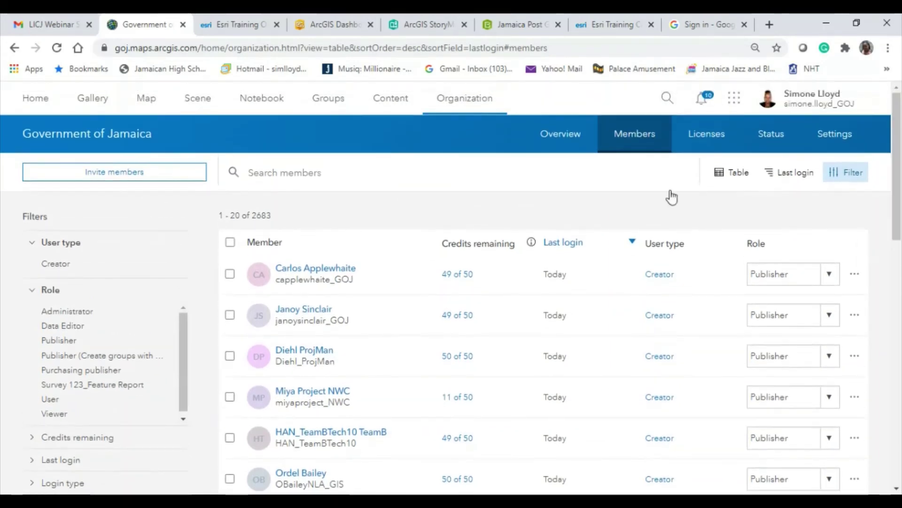
pyautogui.click(150, 172)
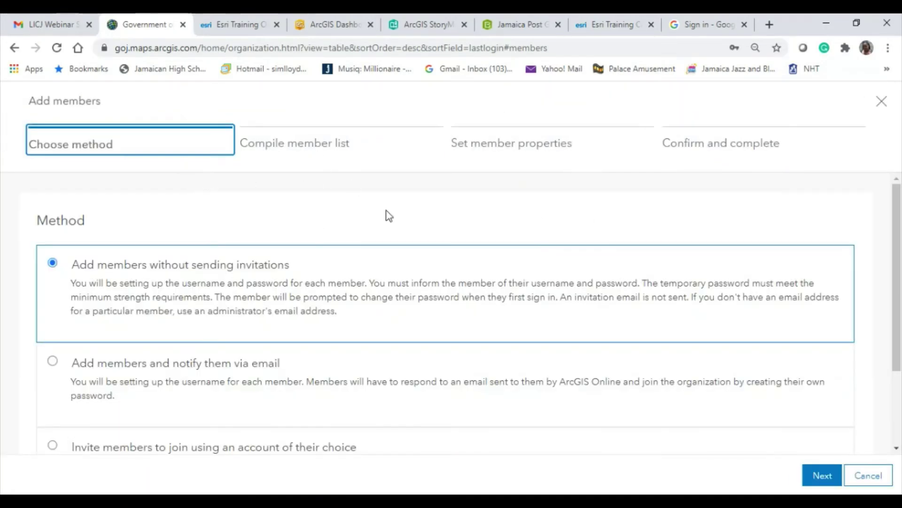
pyautogui.scroll(-1, 303, 258)
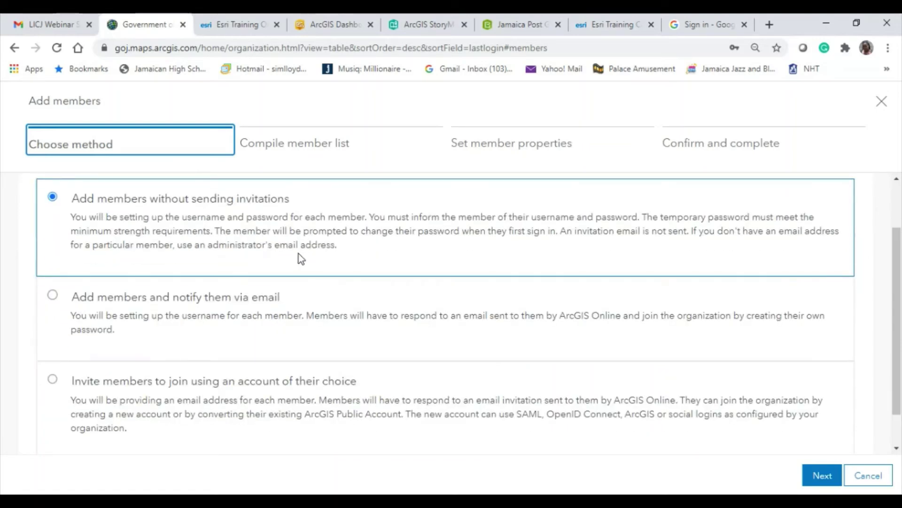
pyautogui.click(159, 303)
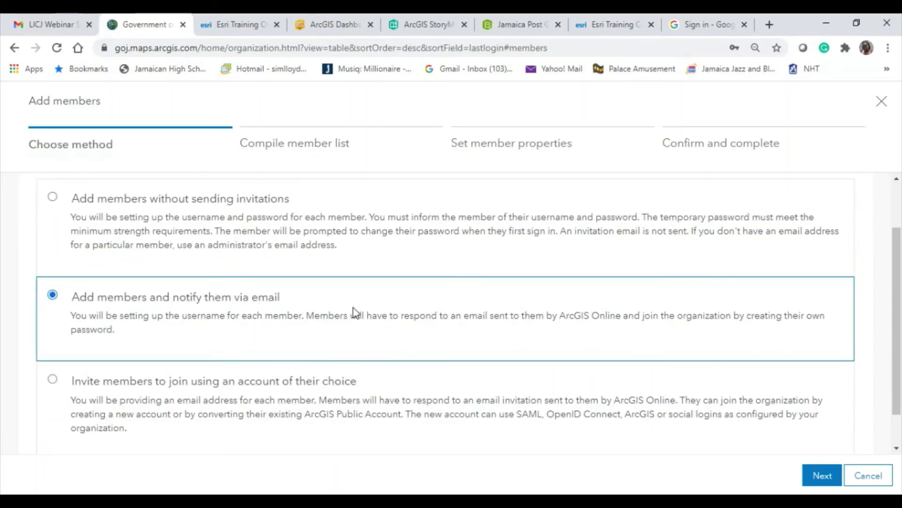
pyautogui.scroll(-1, 379, 303)
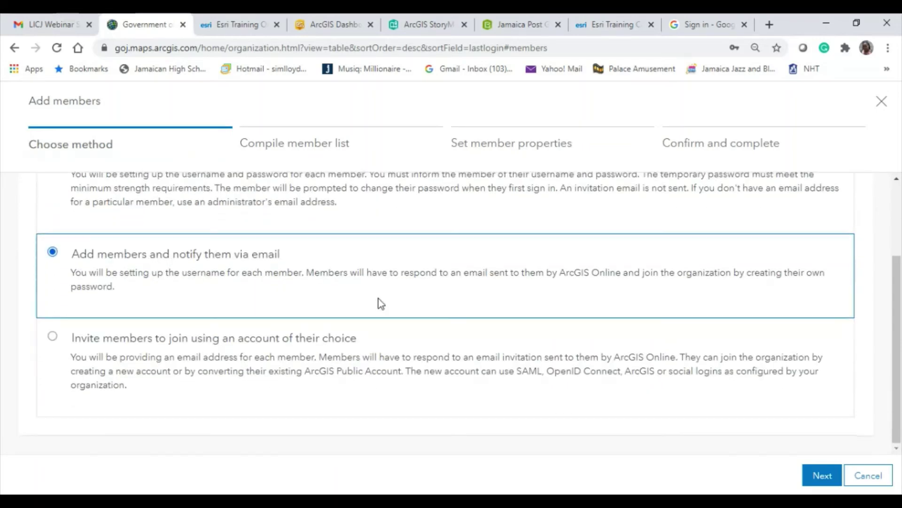
pyautogui.click(286, 345)
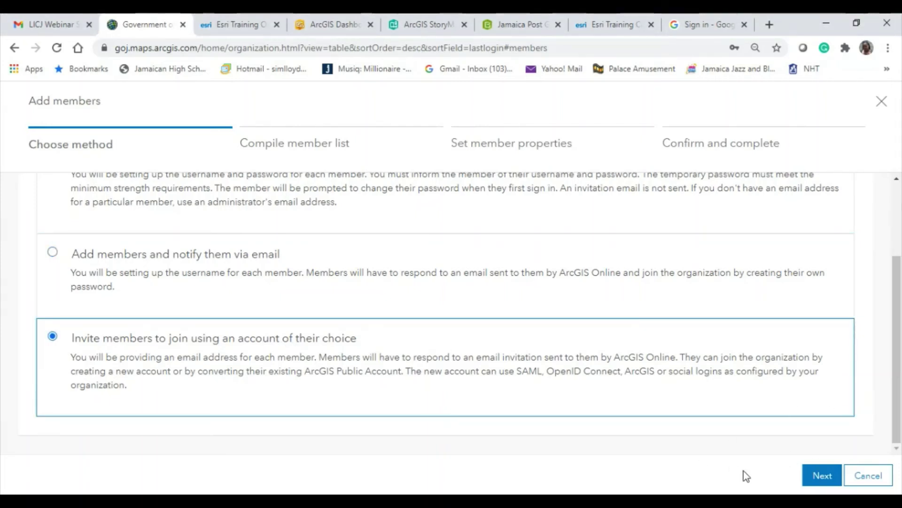
pyautogui.click(806, 477)
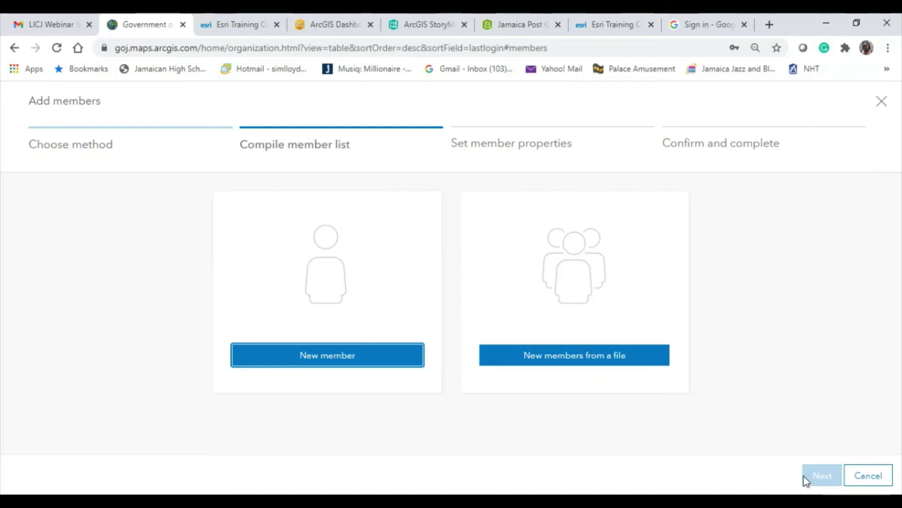
# - Open the new member form to view its email address, user type and role fields, and cancel adding members
pyautogui.click(317, 358)
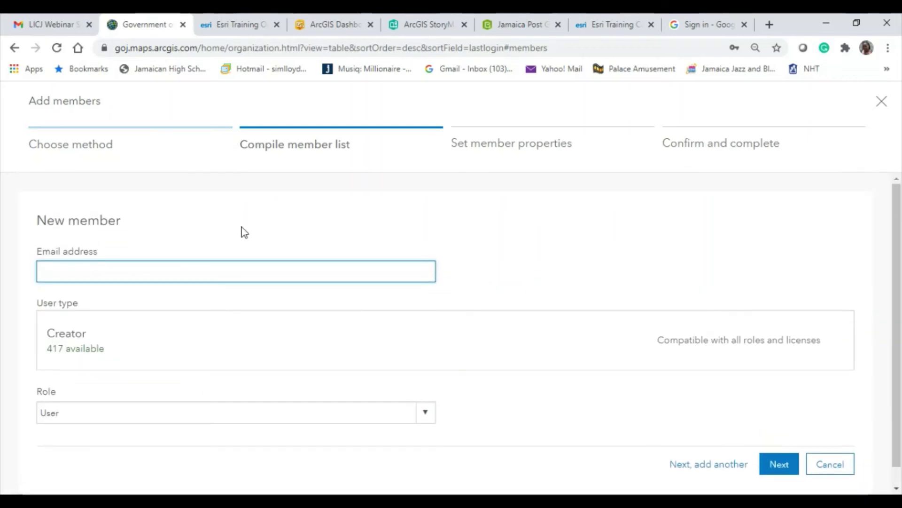
pyautogui.scroll(-1, 244, 231)
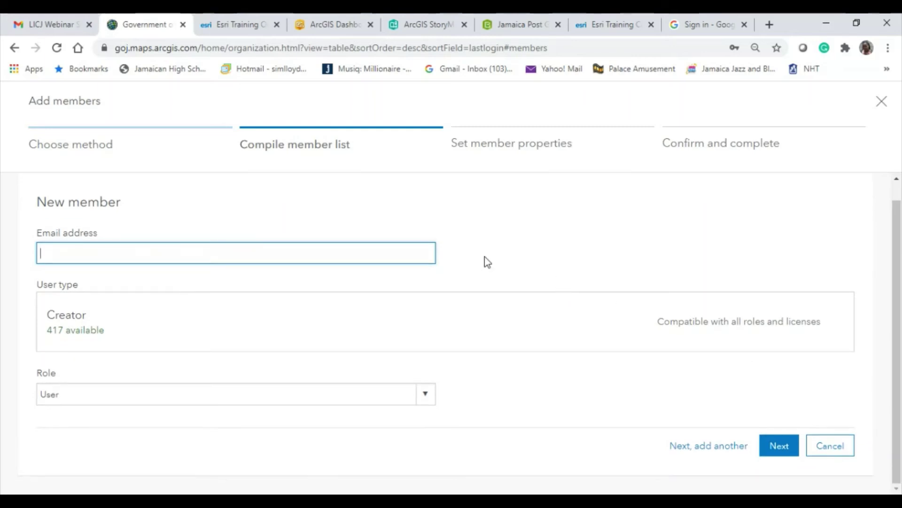
pyautogui.click(832, 449)
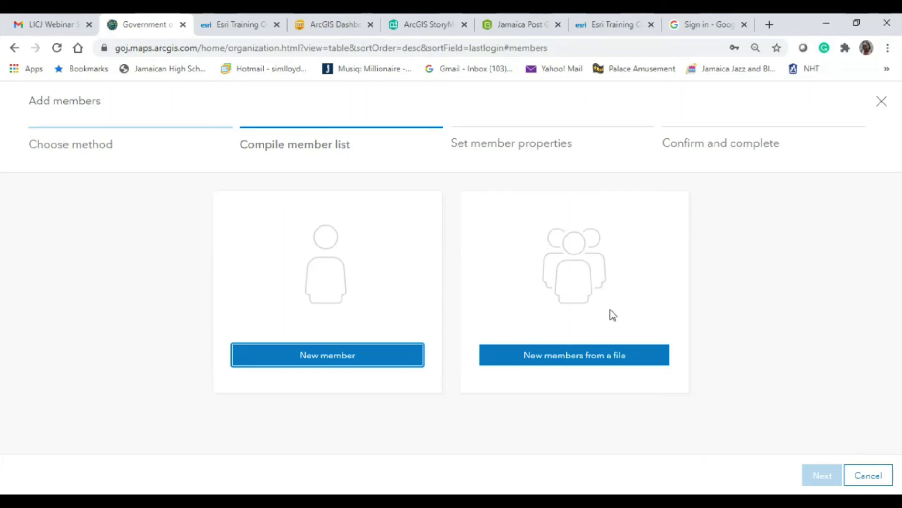
pyautogui.click(868, 477)
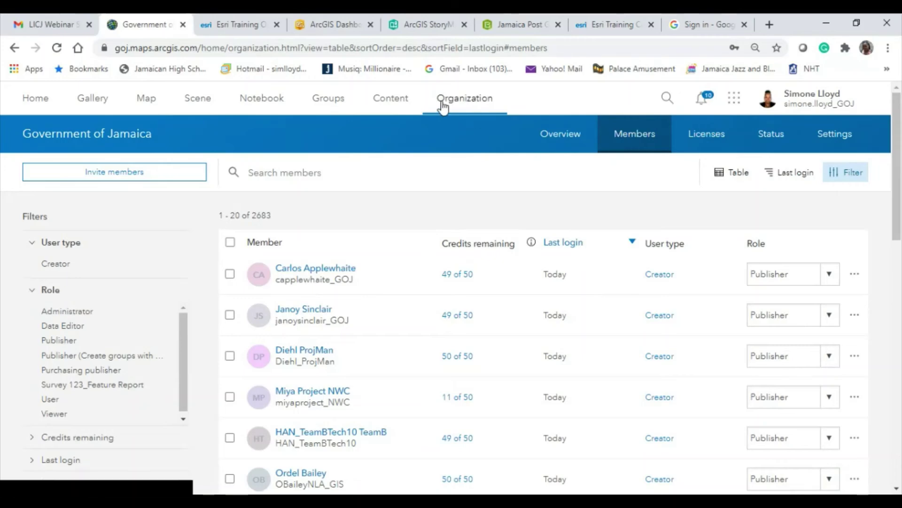
# - Open the Government of Jamaica gallery and browse its shared layers, maps and apps
pyautogui.click(90, 104)
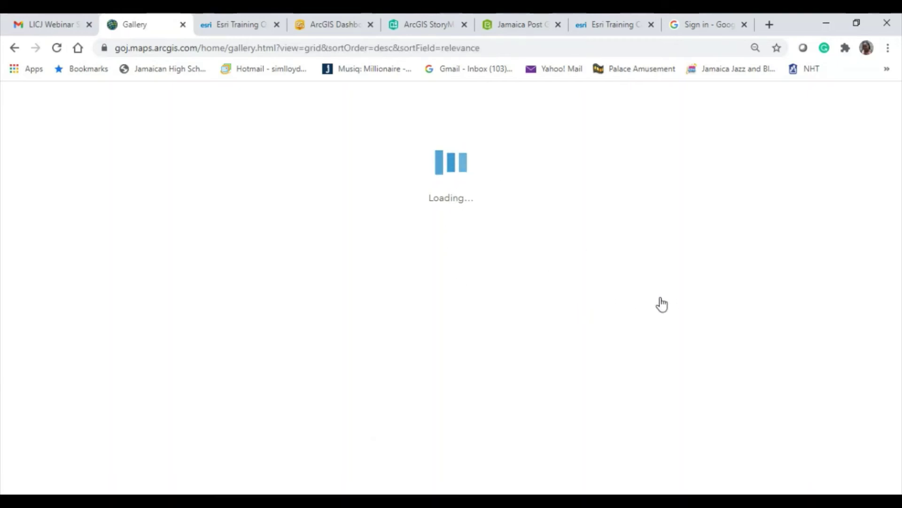
pyautogui.scroll(-2, 303, 264)
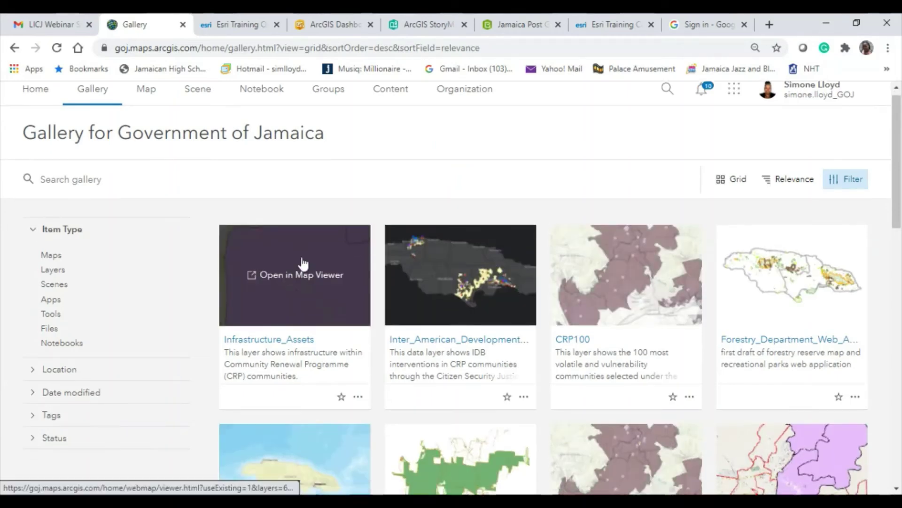
pyautogui.scroll(-4, 302, 261)
pyautogui.scroll(5, 302, 261)
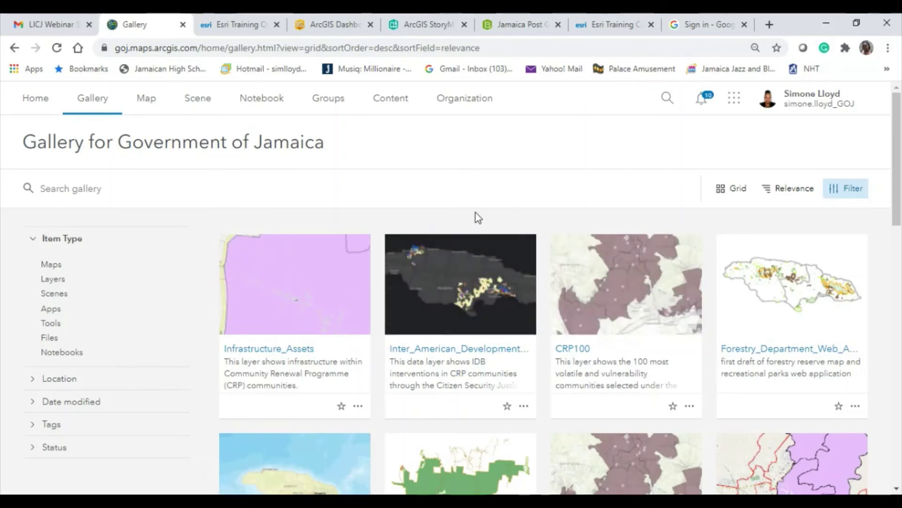
pyautogui.scroll(-2, 477, 212)
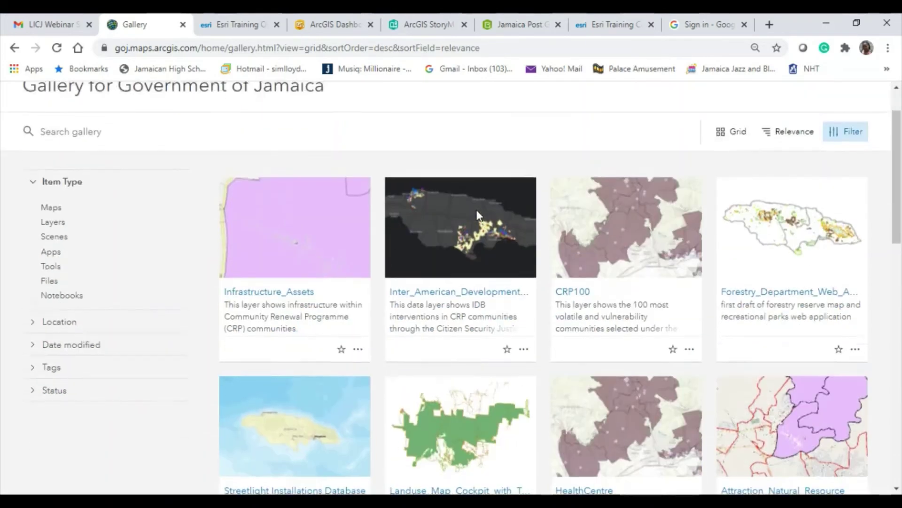
pyautogui.scroll(2, 477, 213)
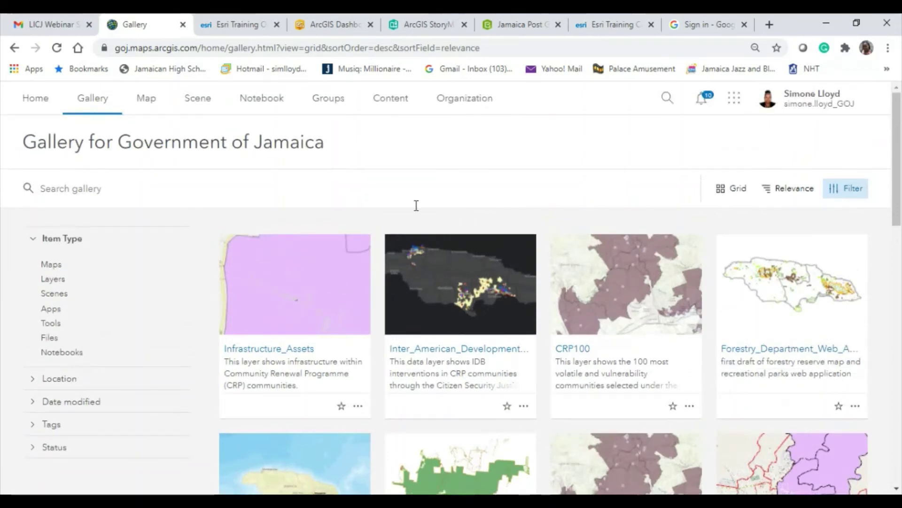
# - Open the map viewer with a blank My Map
pyautogui.click(152, 108)
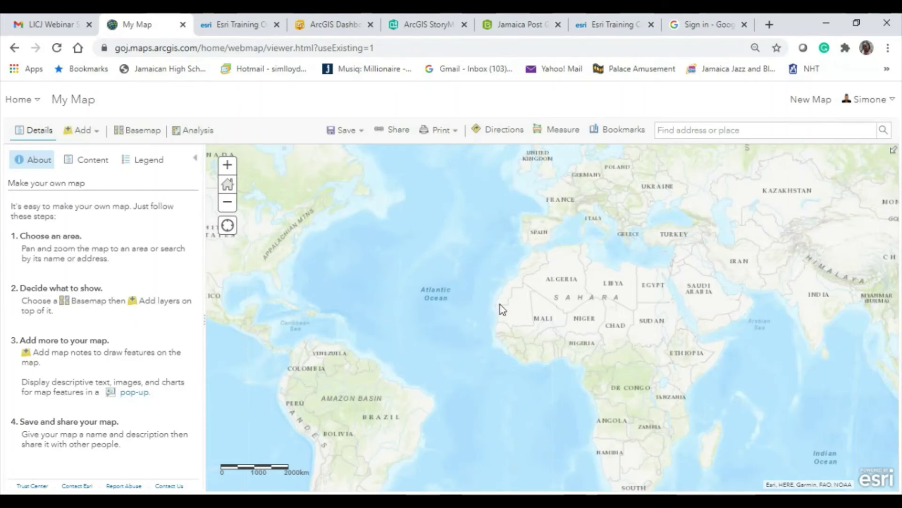
pyautogui.moveTo(549, 363); pyautogui.dragTo(541, 292)
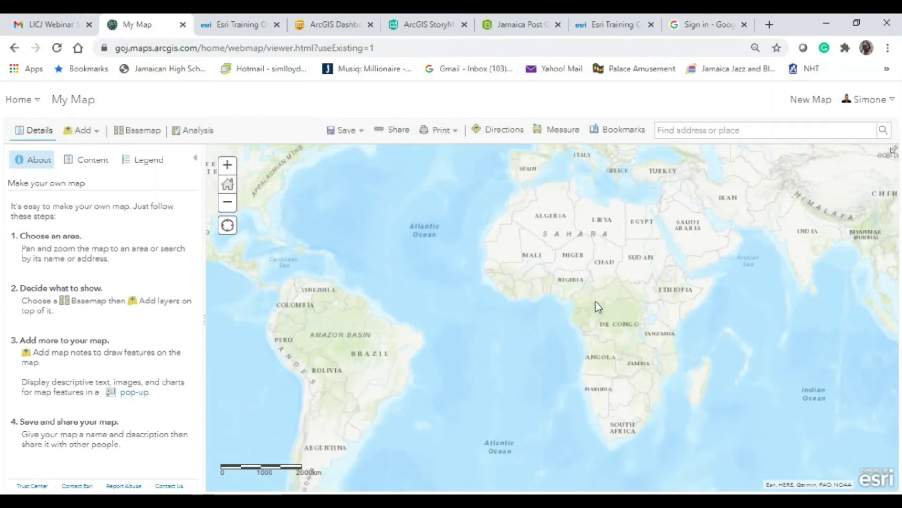
# - Center the map on Jamaica and the Caribbean Sea, and return to the gallery
pyautogui.moveTo(597, 305); pyautogui.dragTo(689, 318)
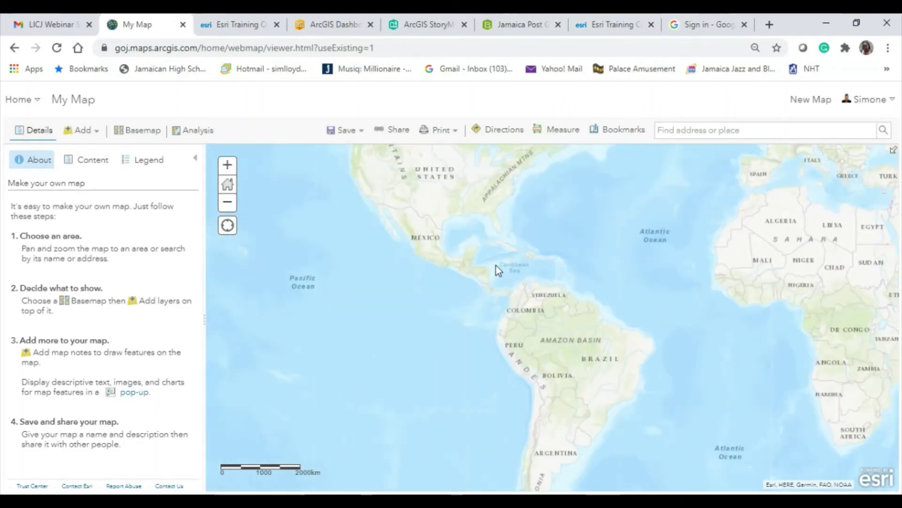
pyautogui.scroll(3, 496, 265)
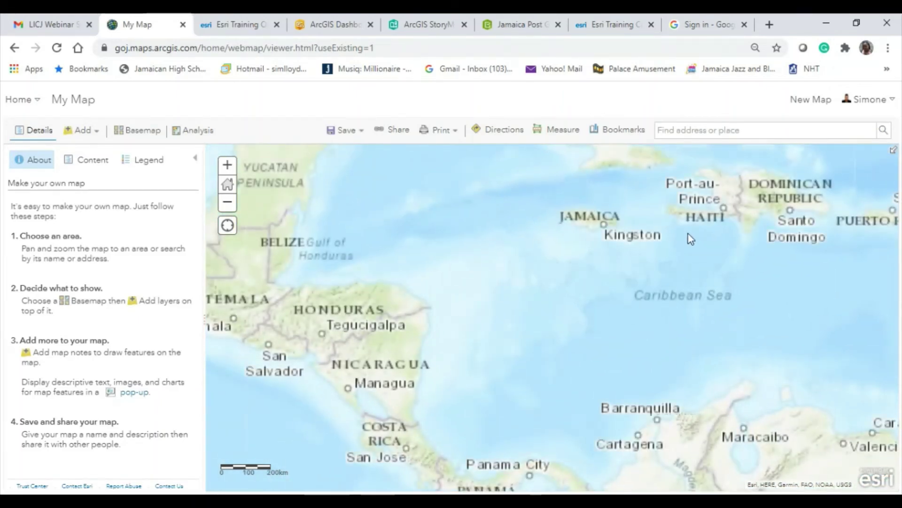
pyautogui.moveTo(689, 236); pyautogui.dragTo(560, 246)
pyautogui.moveTo(715, 260); pyautogui.dragTo(695, 277)
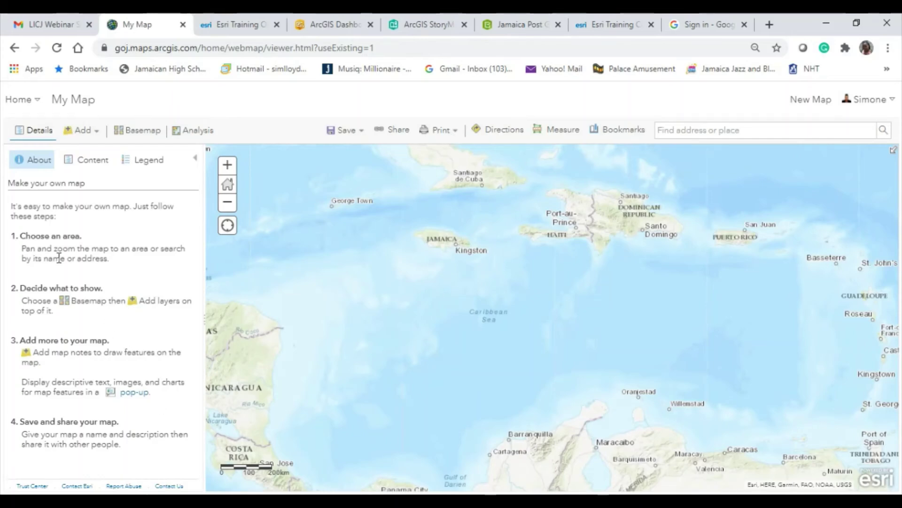
pyautogui.click(15, 49)
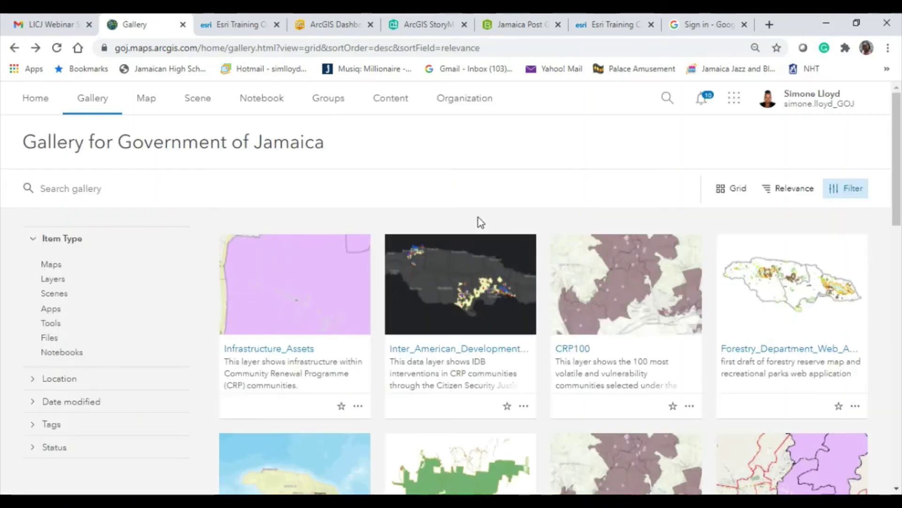
# - View a blank My scene globe in the scene viewer, return to the gallery, and open the My Groups list
pyautogui.click(200, 101)
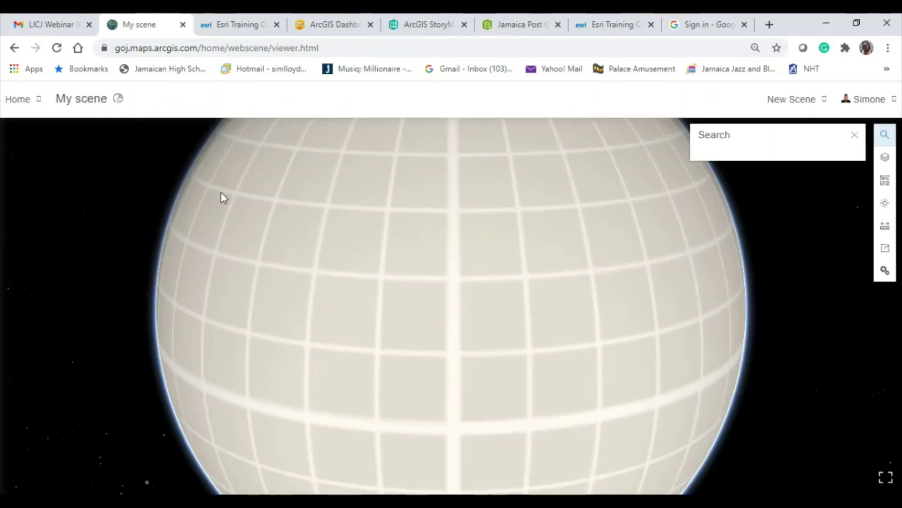
pyautogui.click(15, 48)
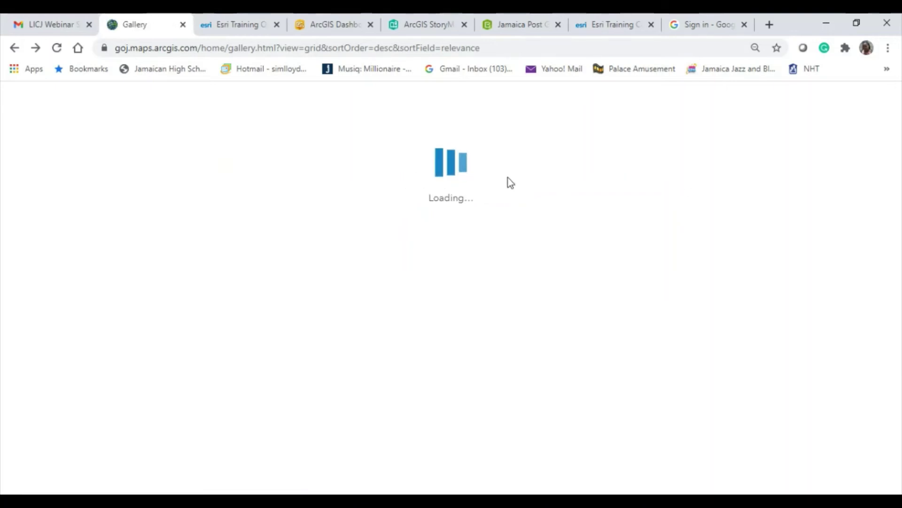
pyautogui.click(341, 103)
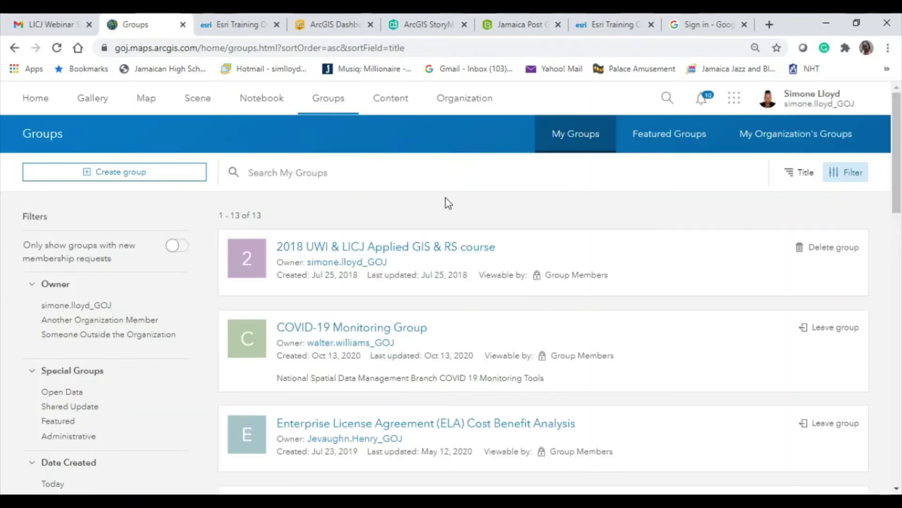
# - View the Content page's My Content, My Groups, My Organization and Living Atlas collections
pyautogui.click(394, 102)
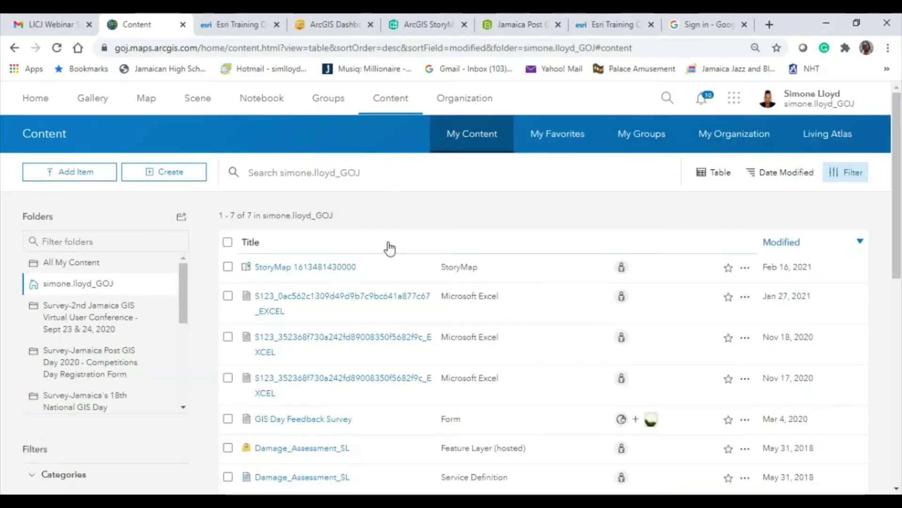
pyautogui.click(651, 137)
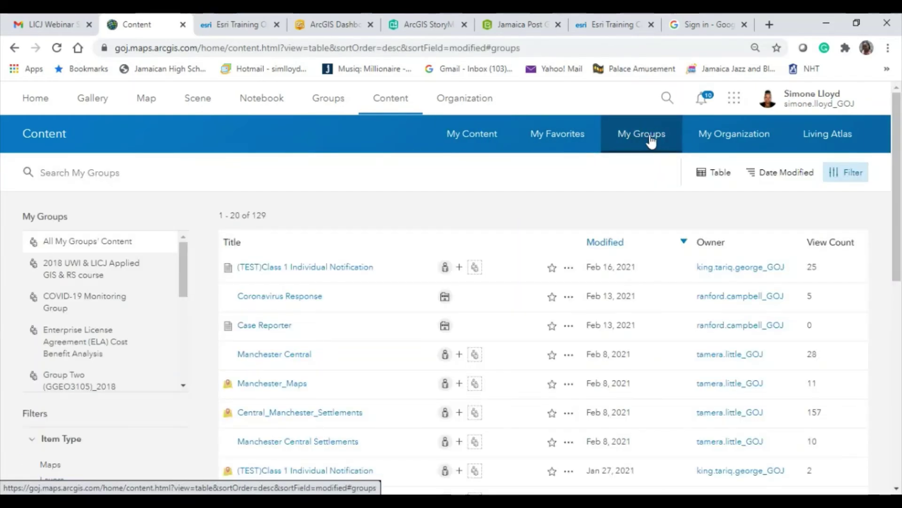
pyautogui.click(741, 140)
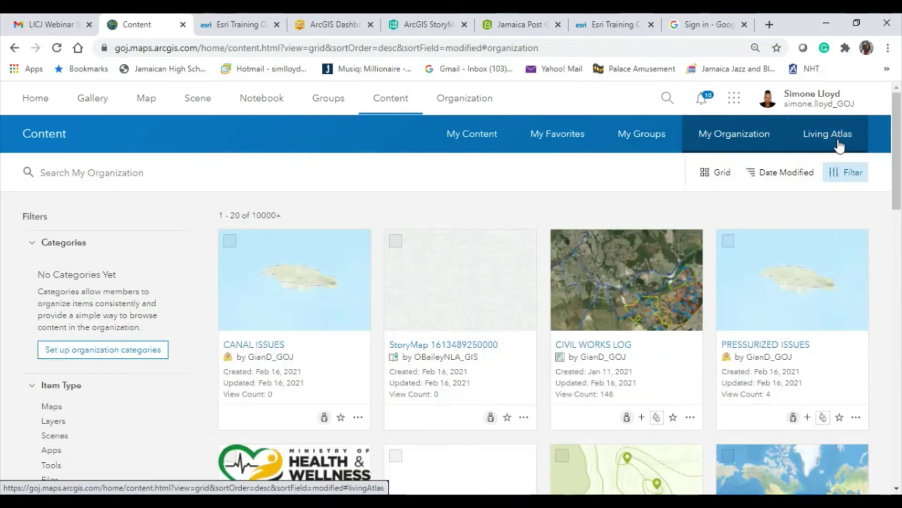
pyautogui.click(831, 147)
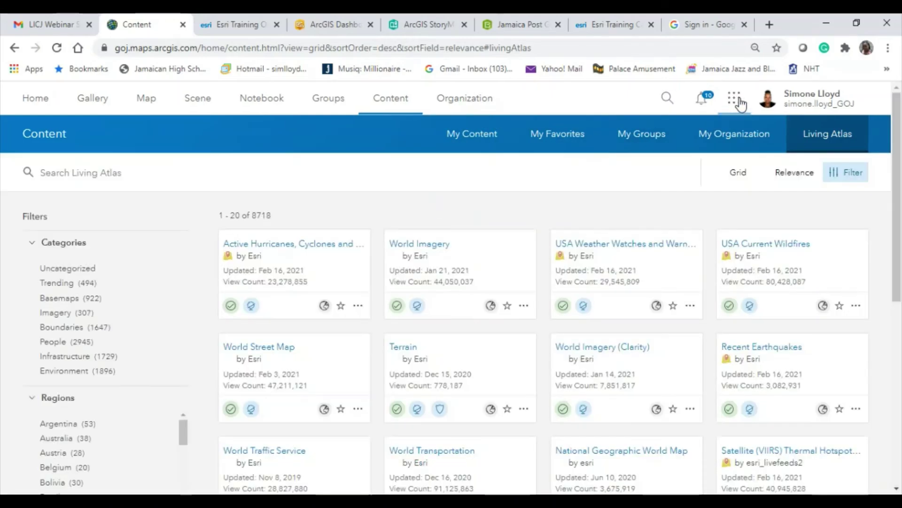
# - Open the app launcher, look through the available ArcGIS apps, and close it
pyautogui.click(741, 101)
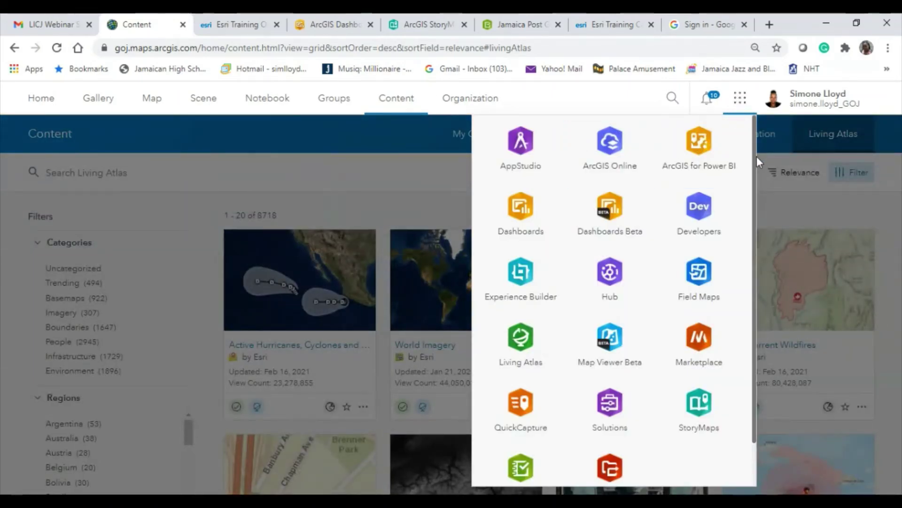
pyautogui.moveTo(756, 156); pyautogui.dragTo(760, 182)
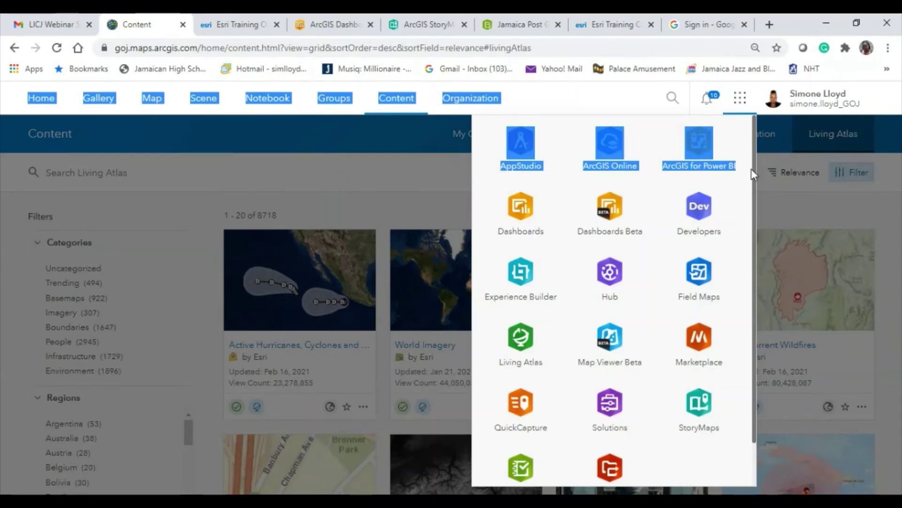
pyautogui.click(648, 105)
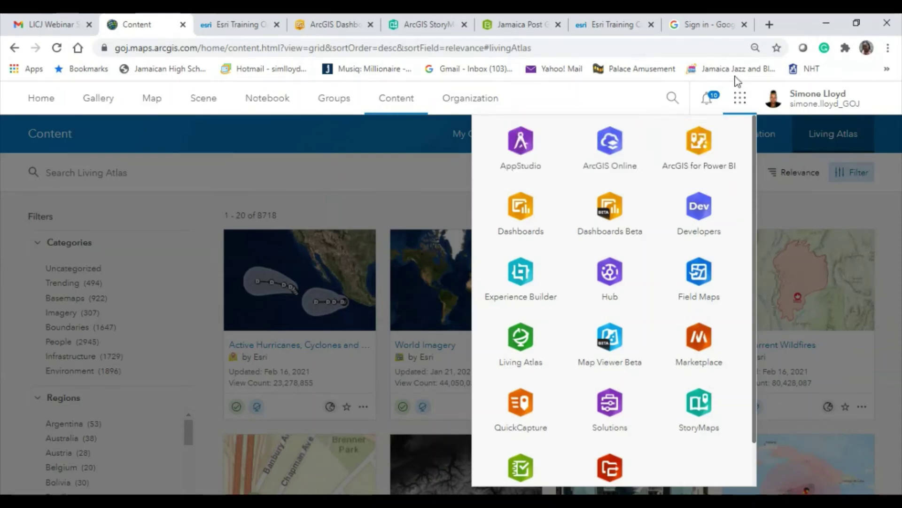
pyautogui.moveTo(755, 133); pyautogui.dragTo(760, 170)
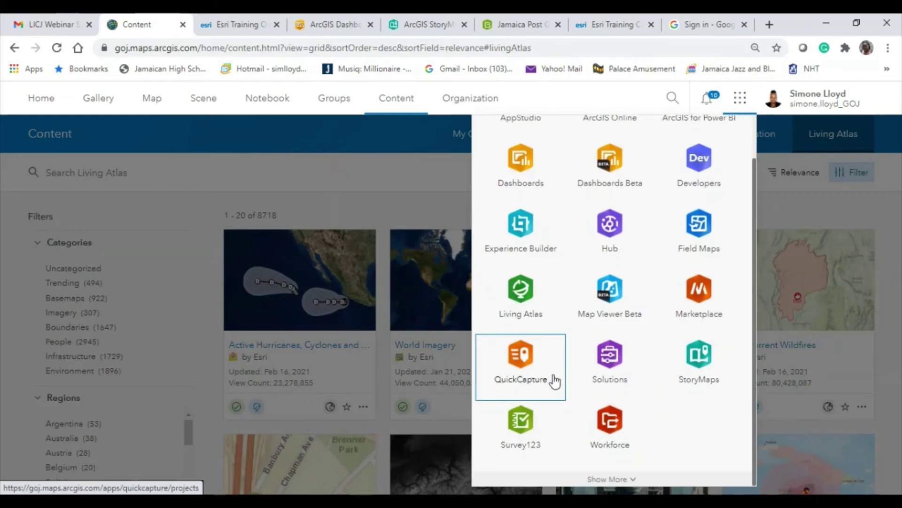
pyautogui.scroll(1, 597, 296)
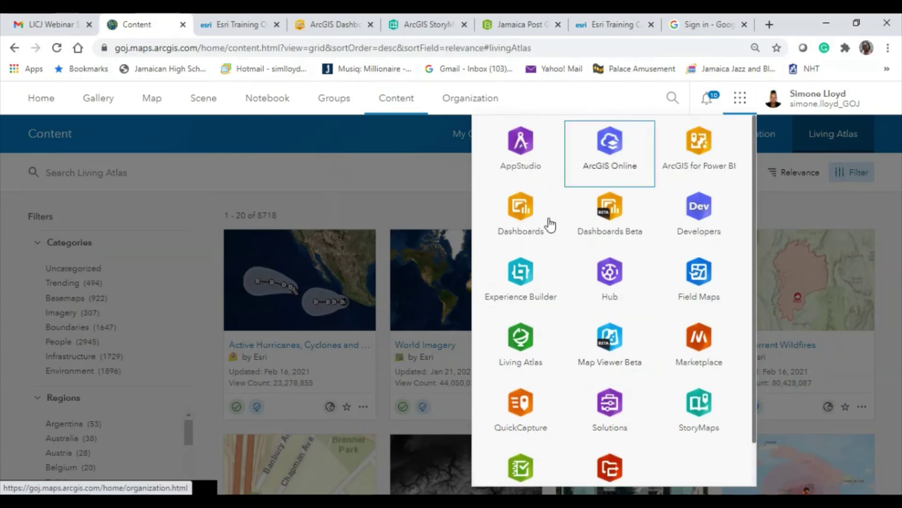
pyautogui.click(285, 129)
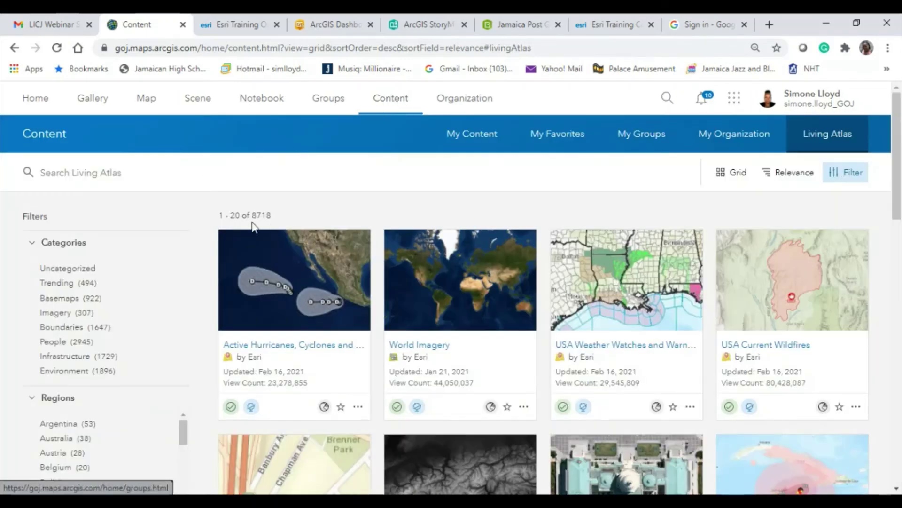
# - Open My Content, review the layer and app types offered for creation, and close the list without creating anything
pyautogui.click(392, 104)
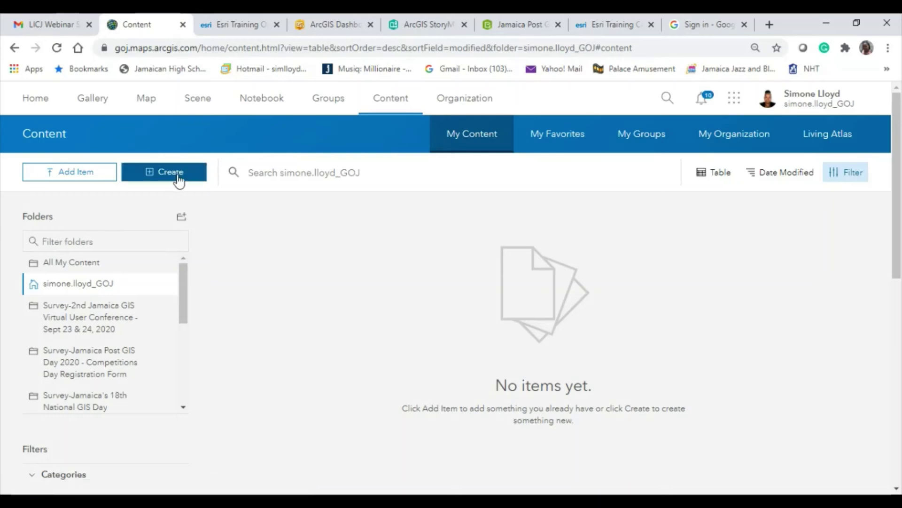
pyautogui.click(178, 182)
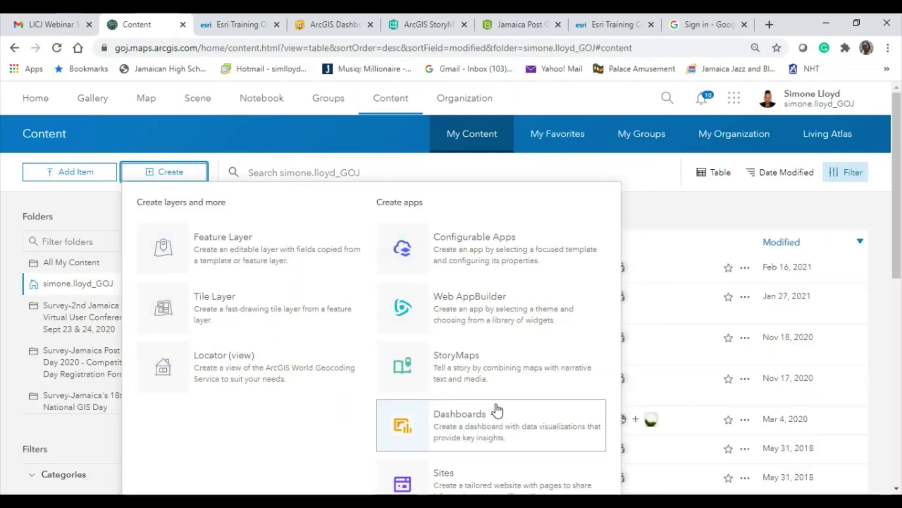
pyautogui.scroll(-3, 491, 316)
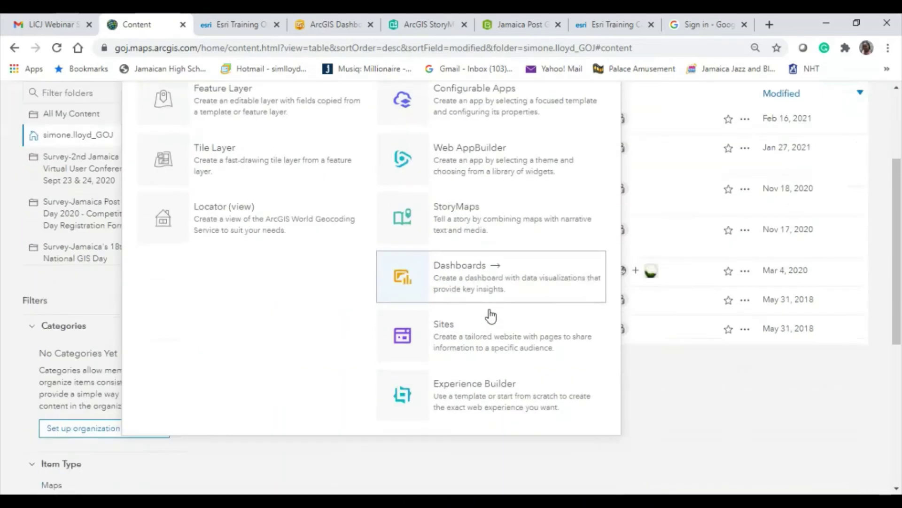
pyautogui.scroll(4, 455, 216)
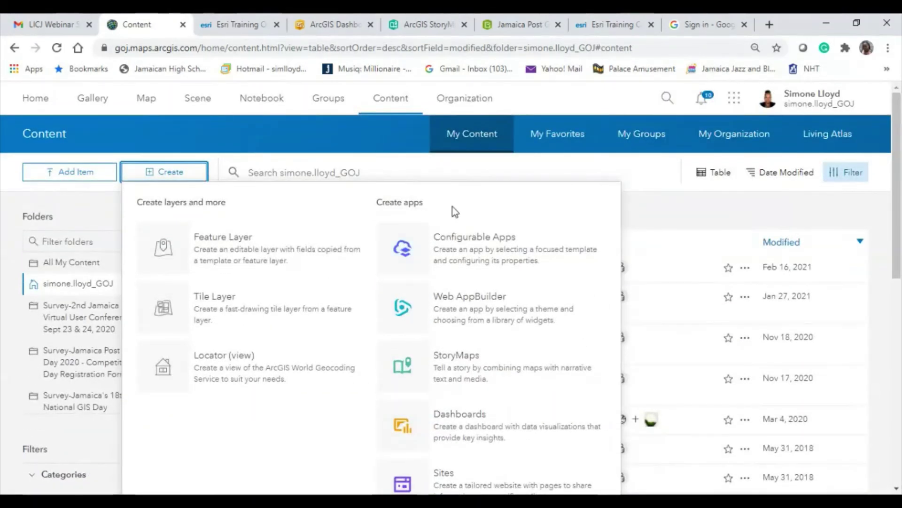
pyautogui.click(400, 140)
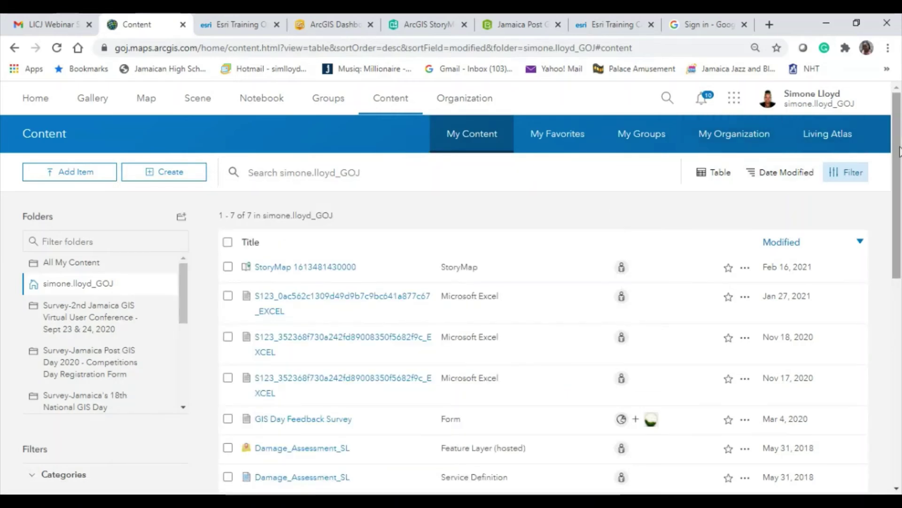
pyautogui.scroll(-1, 900, 151)
pyautogui.scroll(1, 884, 141)
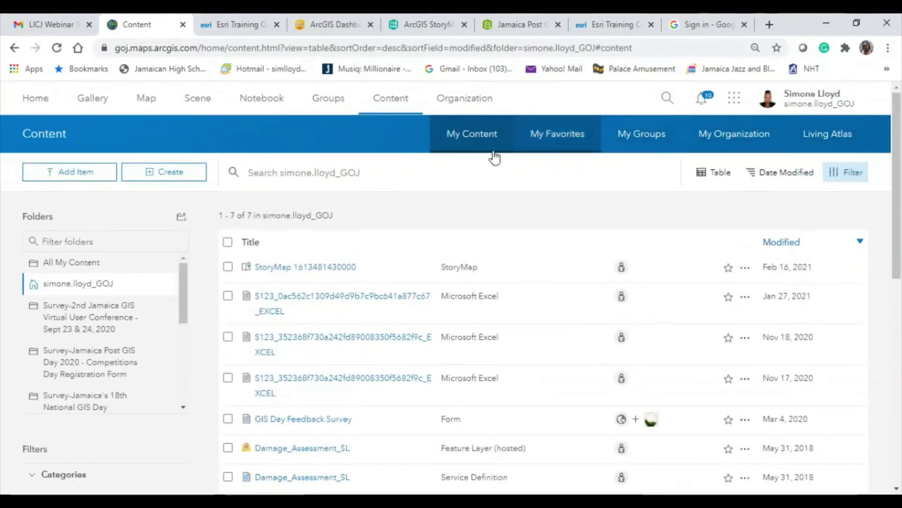
# - Browse the items shared in My Organization, and open the Living Atlas collection
pyautogui.click(746, 135)
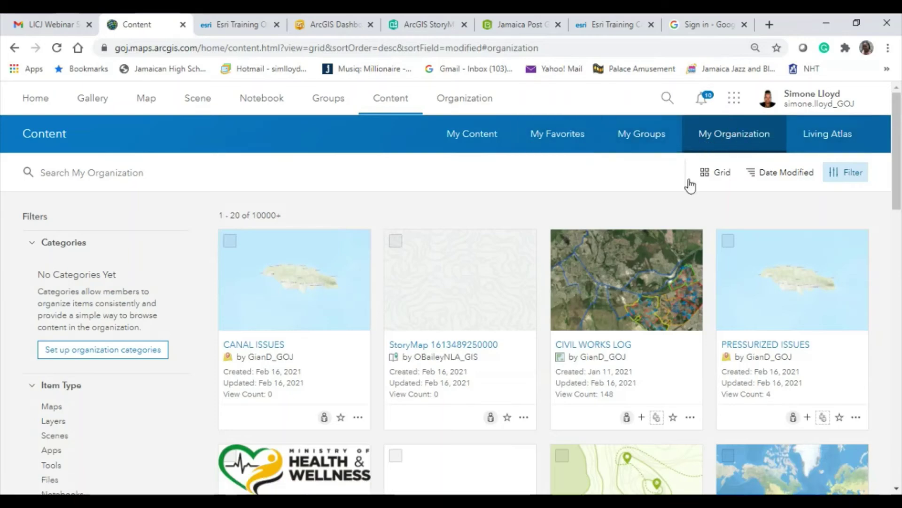
pyautogui.scroll(-10, 539, 253)
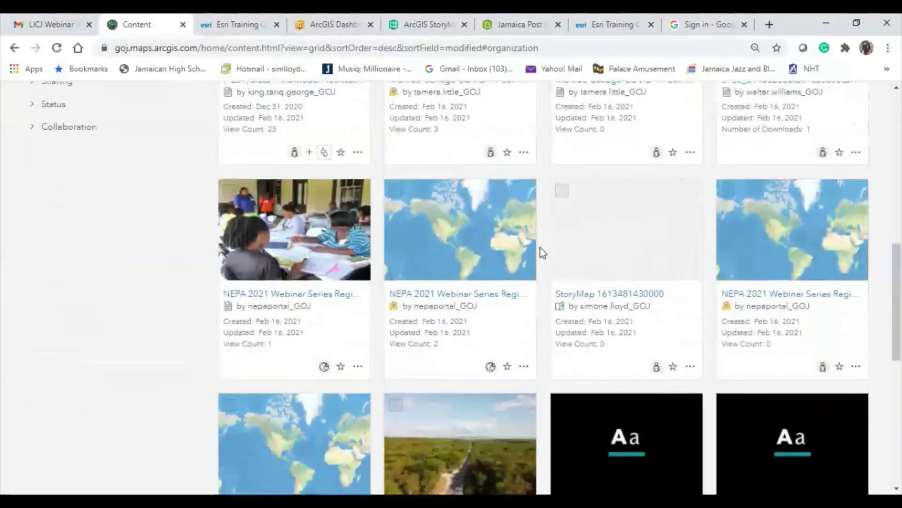
pyautogui.scroll(10, 540, 247)
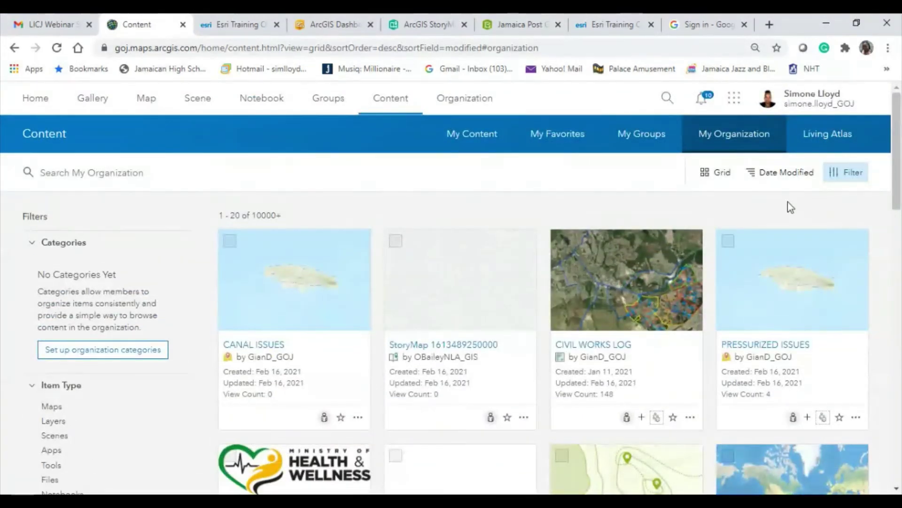
pyautogui.click(827, 140)
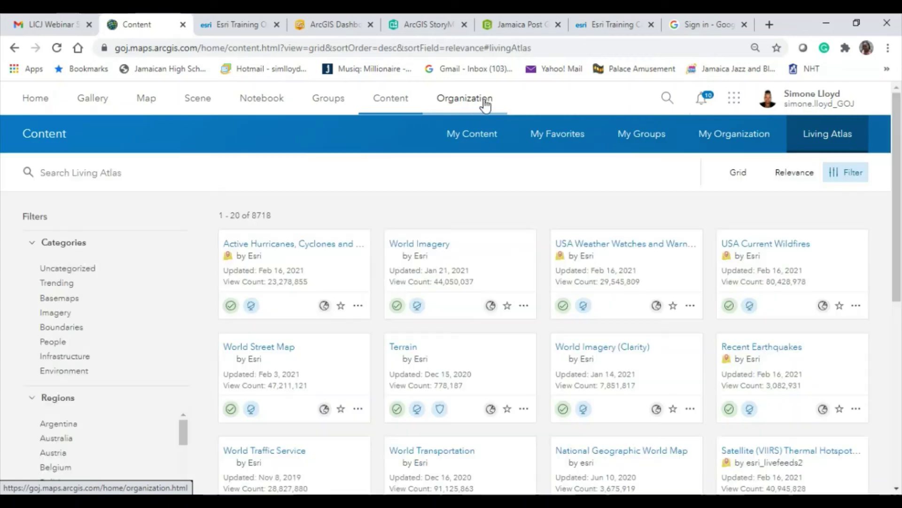
# - Open the organization's Status dashboard and examine the credit utilization summary and usage charts
pyautogui.click(486, 105)
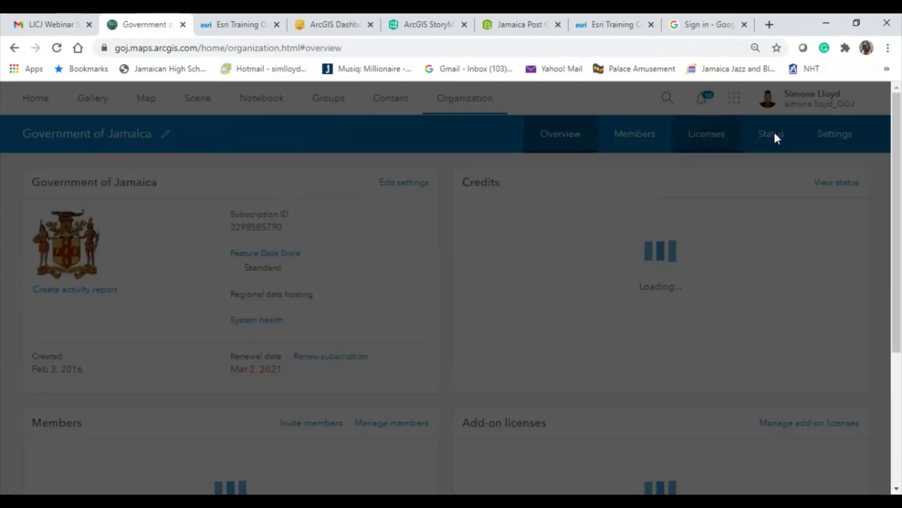
pyautogui.click(595, 216)
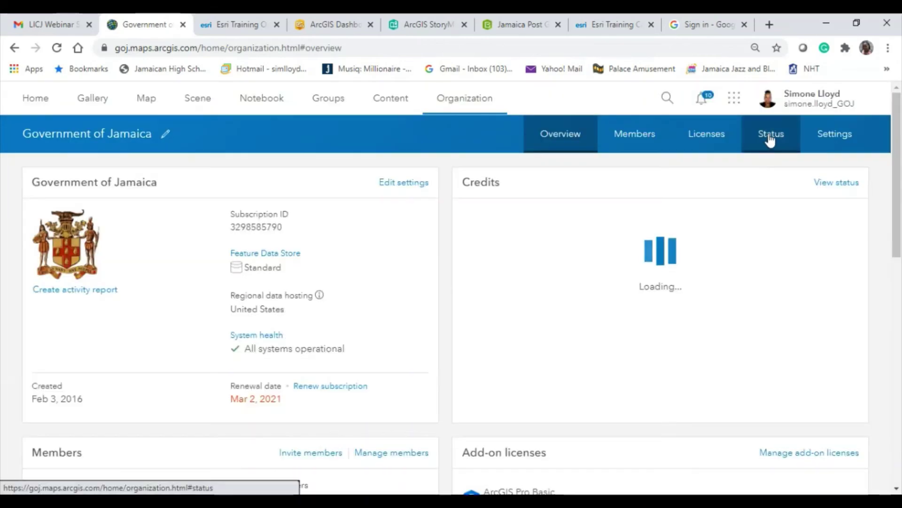
pyautogui.click(768, 138)
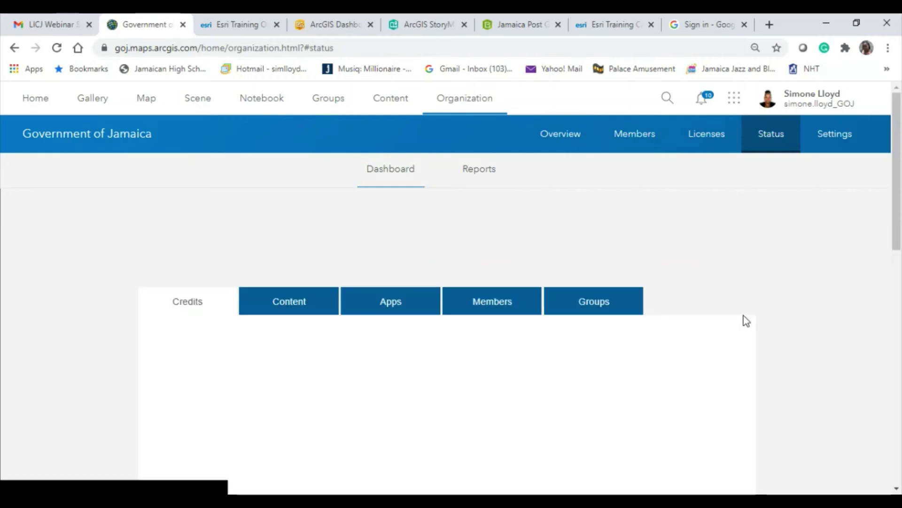
pyautogui.scroll(-2, 742, 318)
pyautogui.scroll(-2, 744, 319)
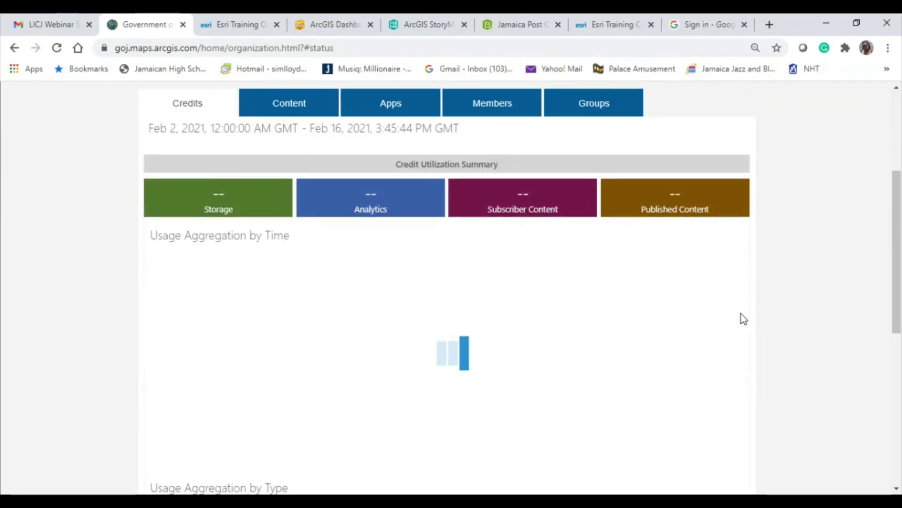
pyautogui.scroll(-1, 741, 313)
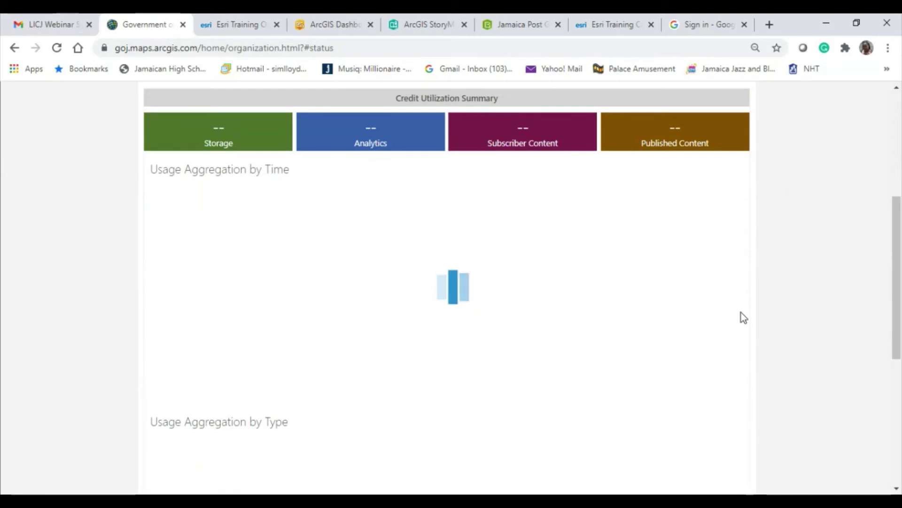
pyautogui.scroll(1, 741, 313)
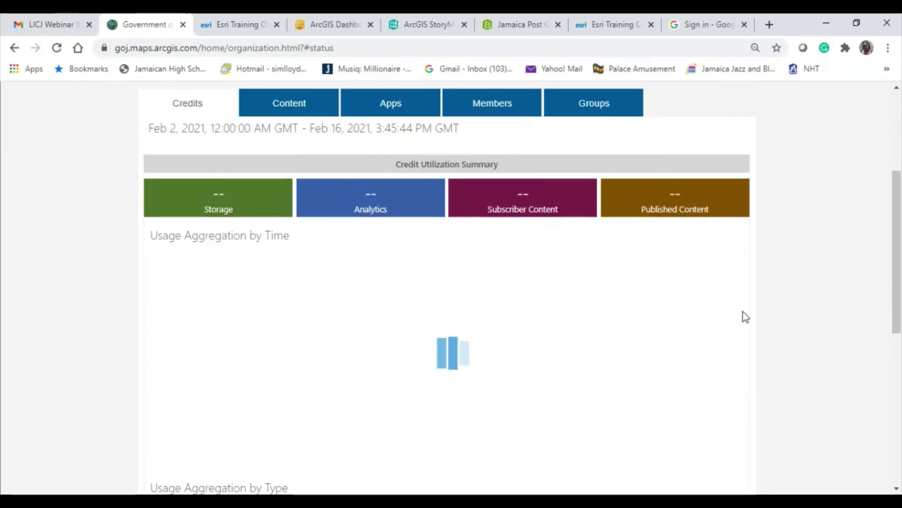
# - Open the Content report on the Status dashboard and examine its contributors, content details, sharing summary and item map
pyautogui.click(299, 106)
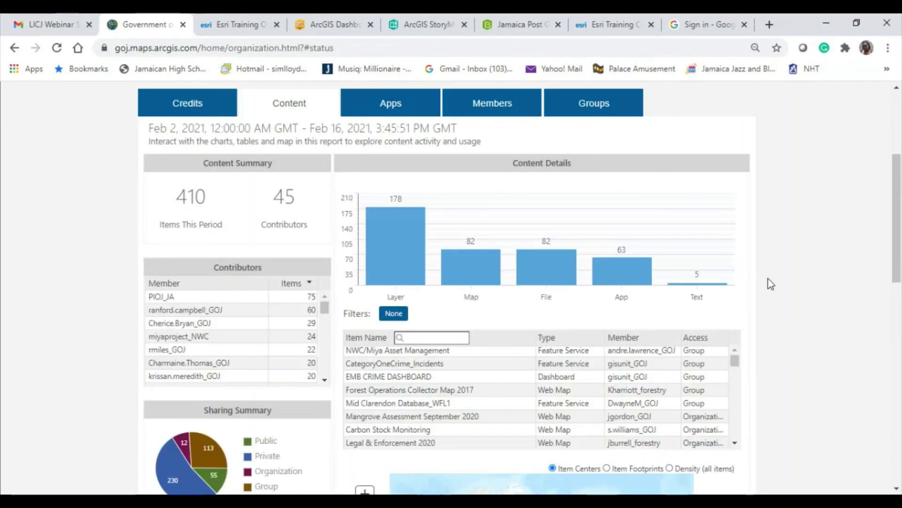
pyautogui.scroll(-3, 771, 283)
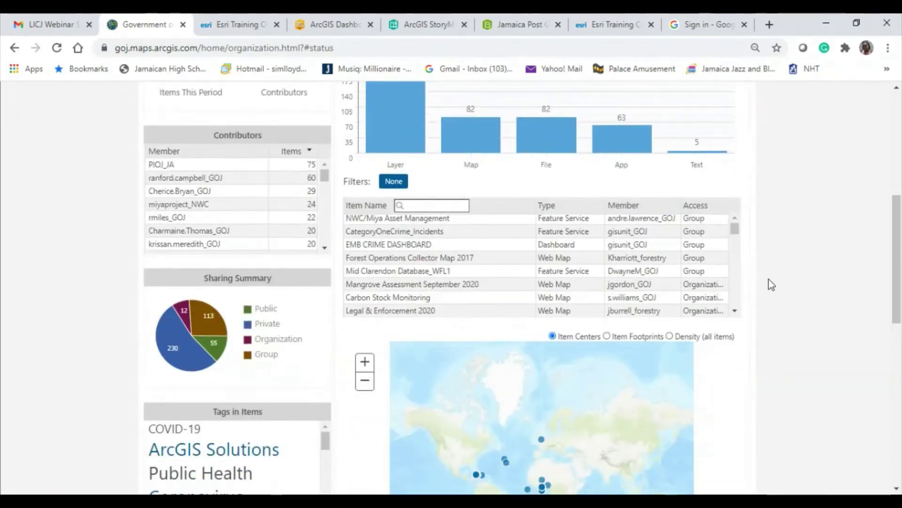
# - Examine the rest of the Content report, including the item map, Tags in Items, Trending Content and Most Popular Content sections
pyautogui.scroll(-1, 768, 282)
pyautogui.scroll(-3, 758, 329)
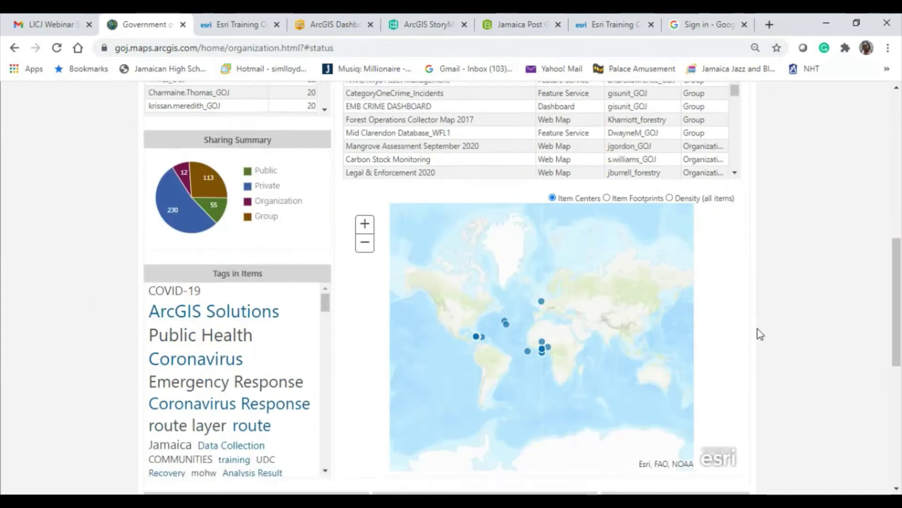
pyautogui.scroll(1, 758, 329)
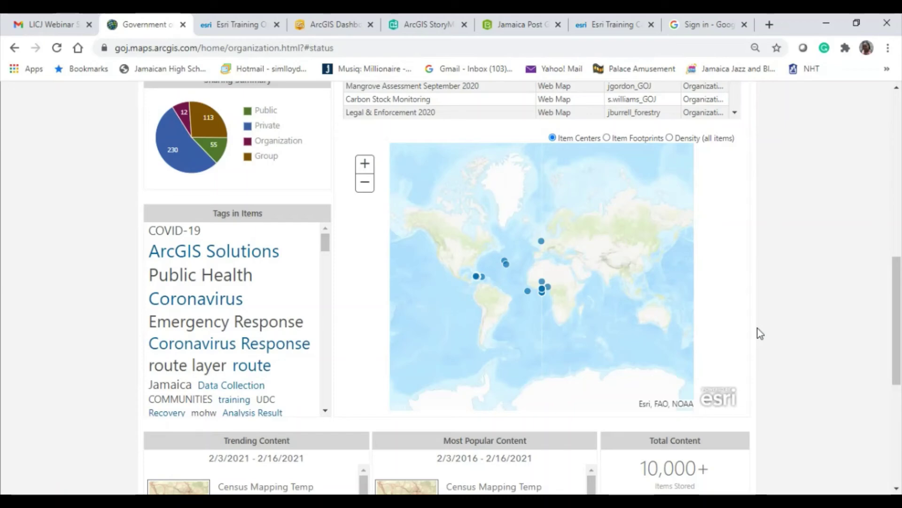
pyautogui.scroll(-1, 758, 329)
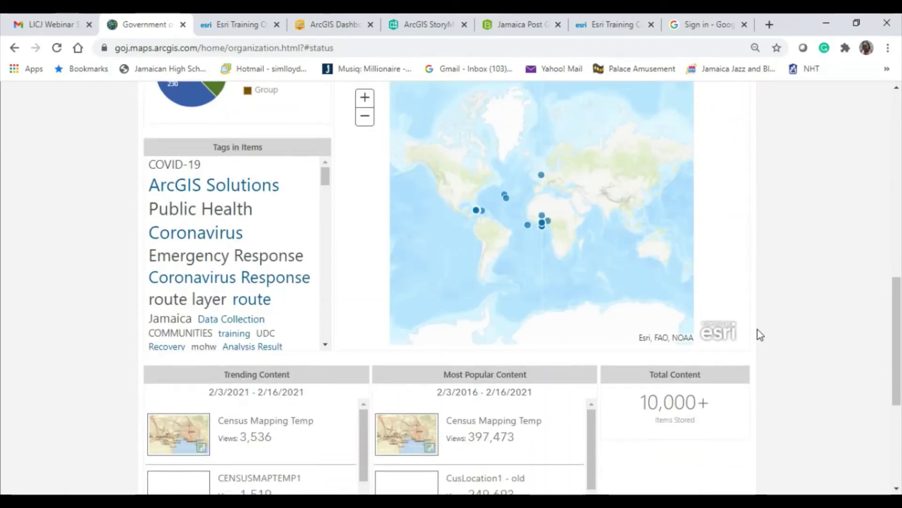
pyautogui.scroll(-2, 757, 329)
pyautogui.scroll(2, 757, 329)
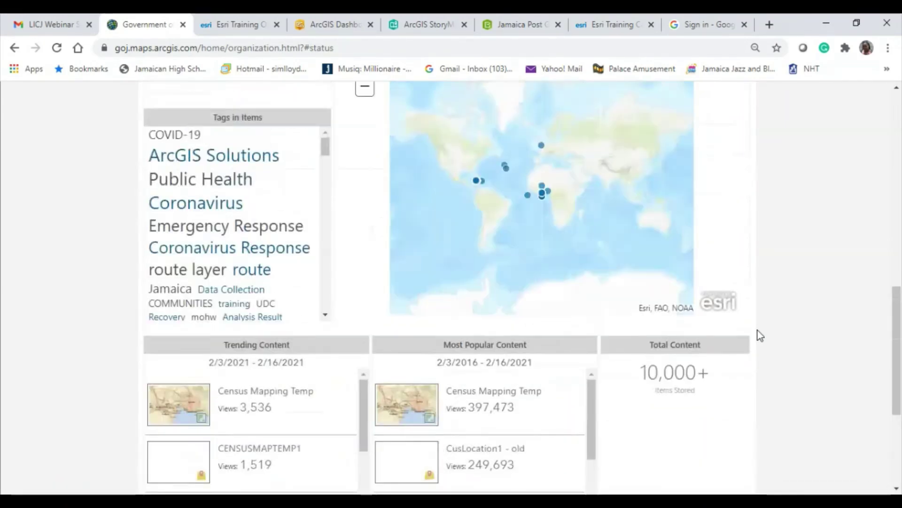
# - Open the Apps report and examine the app builders chart, sharing summary, configurable apps and popular organization apps
pyautogui.scroll(8, 757, 331)
pyautogui.scroll(-1, 757, 335)
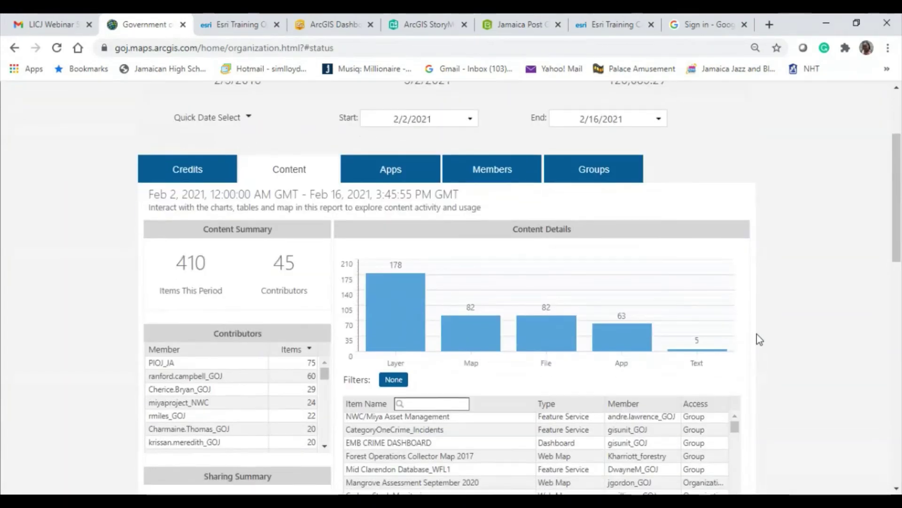
pyautogui.click(389, 169)
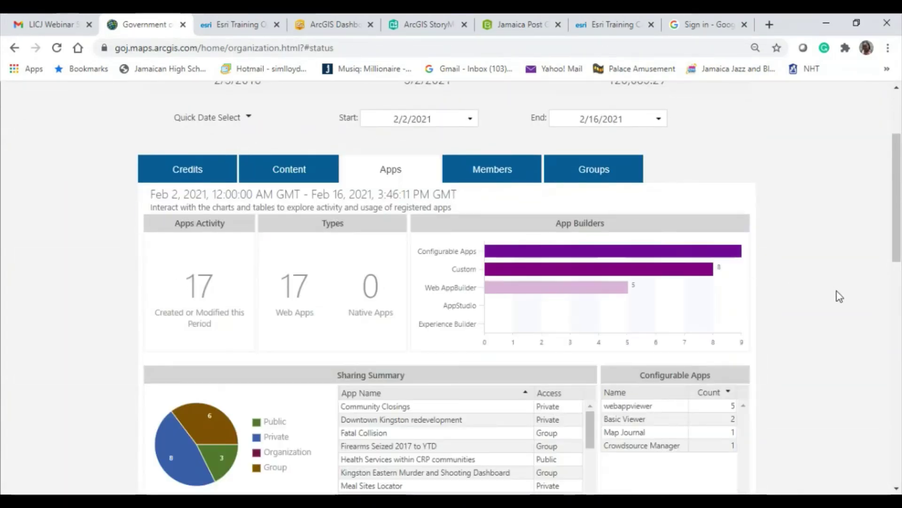
pyautogui.scroll(-1, 838, 289)
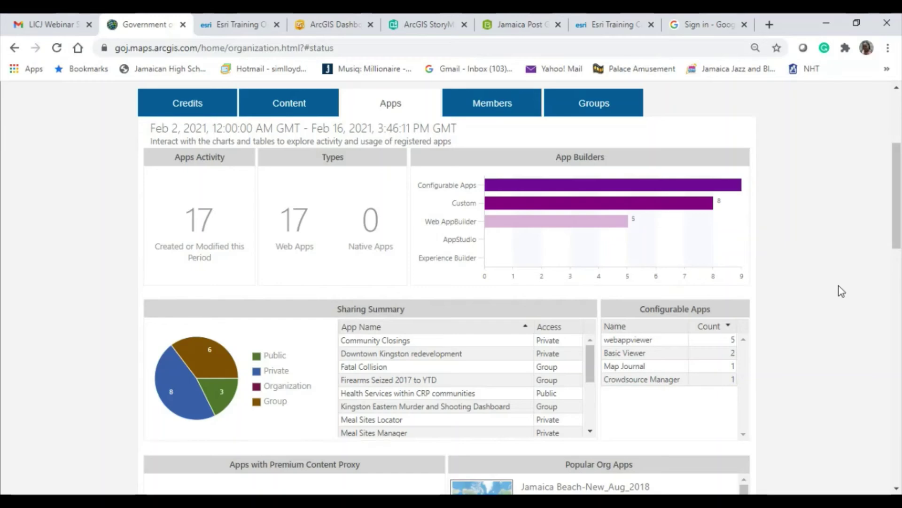
pyautogui.scroll(-5, 843, 288)
pyautogui.scroll(1, 841, 291)
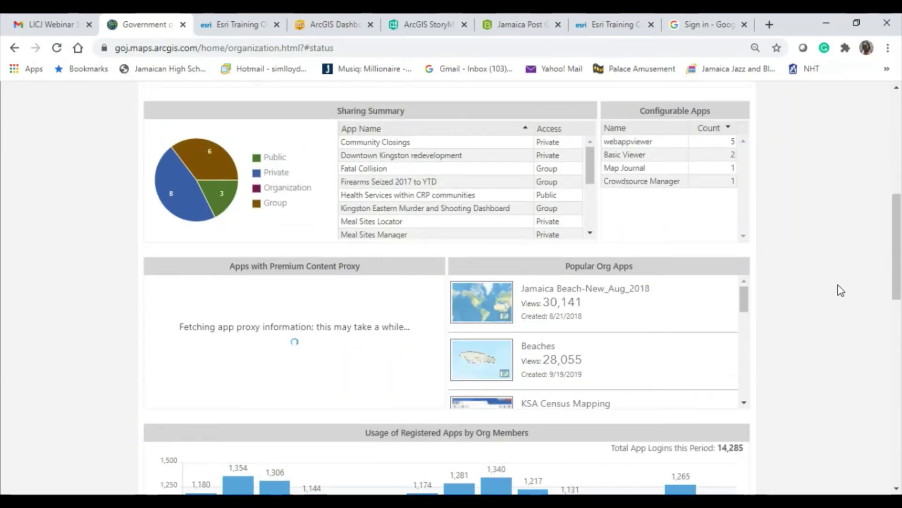
pyautogui.scroll(-1, 841, 291)
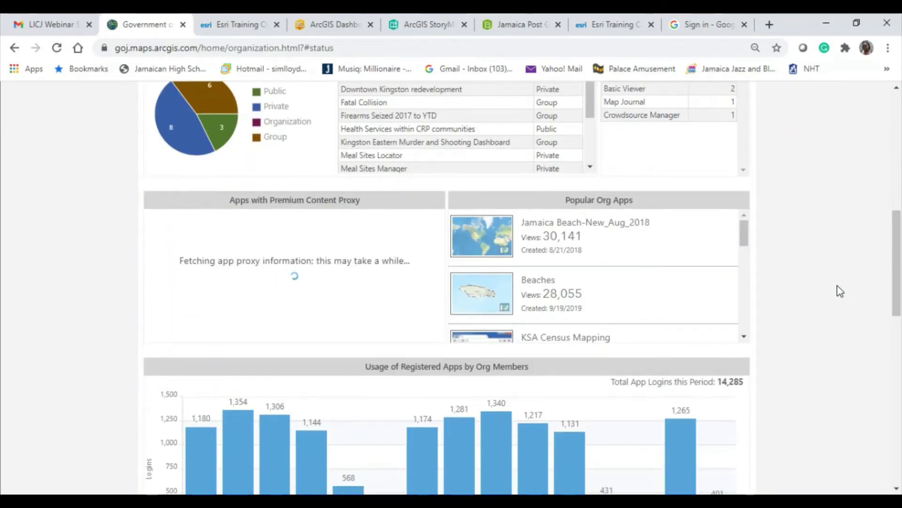
pyautogui.scroll(1, 840, 291)
pyautogui.scroll(-1, 840, 291)
pyautogui.scroll(1, 840, 292)
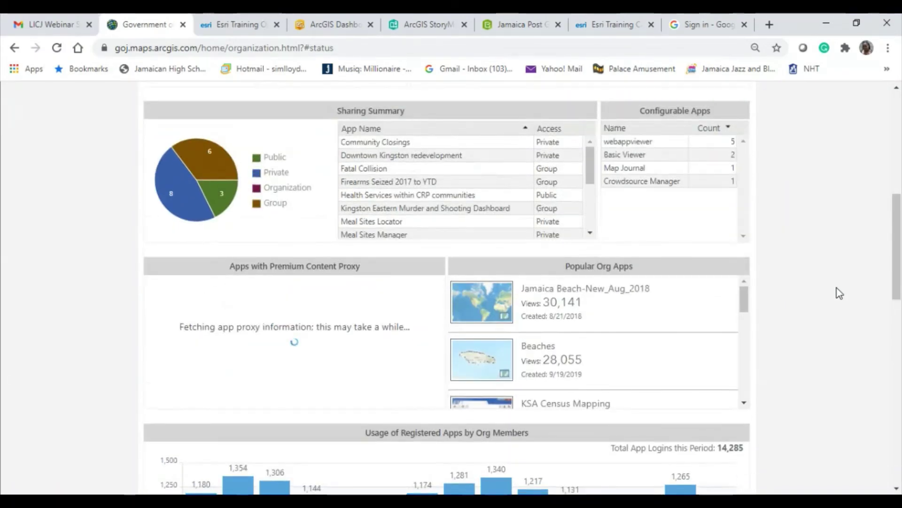
# - Examine the chart of registered app usage by organization members and the usage tables by app name and member
pyautogui.scroll(-2, 840, 296)
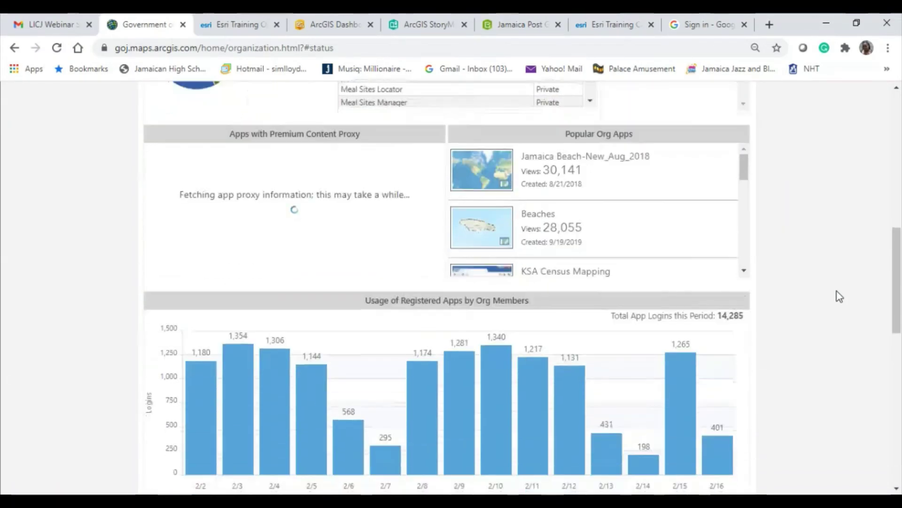
pyautogui.scroll(3, 840, 296)
pyautogui.scroll(-4, 839, 297)
pyautogui.scroll(-9, 840, 297)
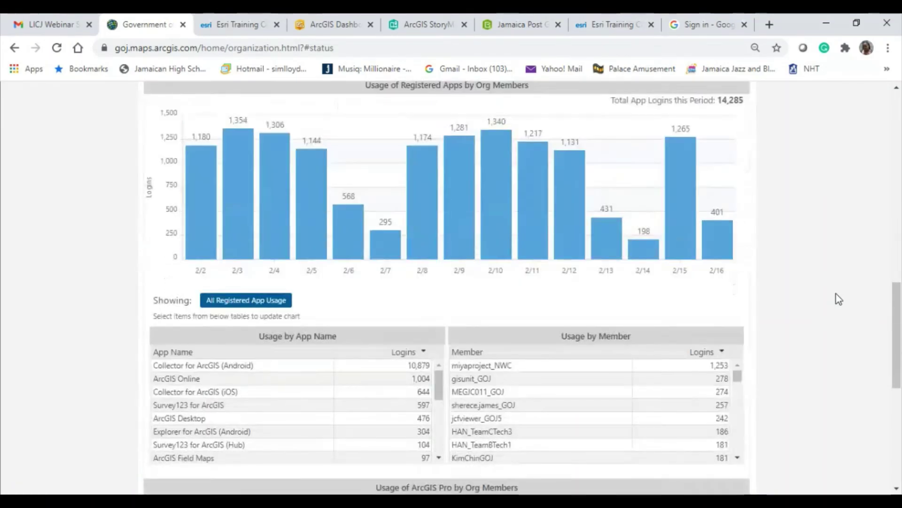
# - Switch through Members to the Groups report and examine group access, owners, sharing and the featured groups
pyautogui.scroll(8, 833, 296)
pyautogui.scroll(5, 831, 295)
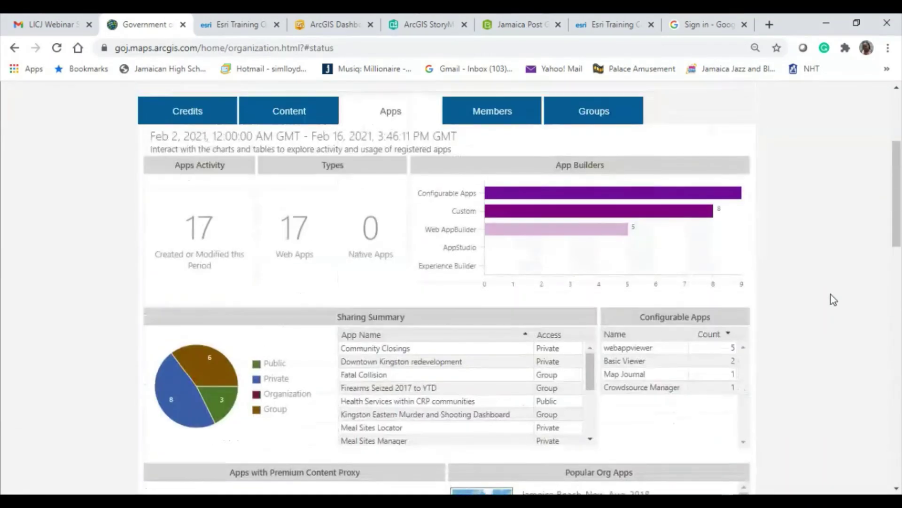
pyautogui.click(491, 115)
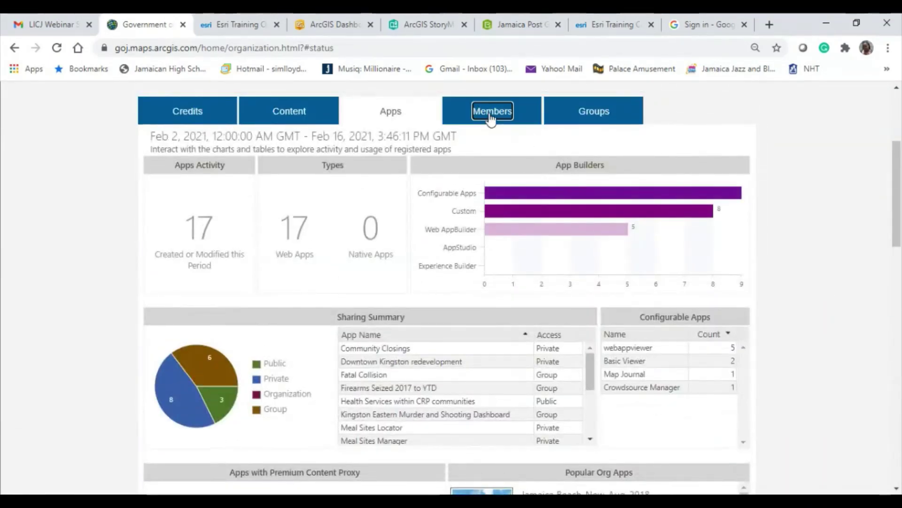
pyautogui.click(597, 119)
pyautogui.scroll(-4, 757, 306)
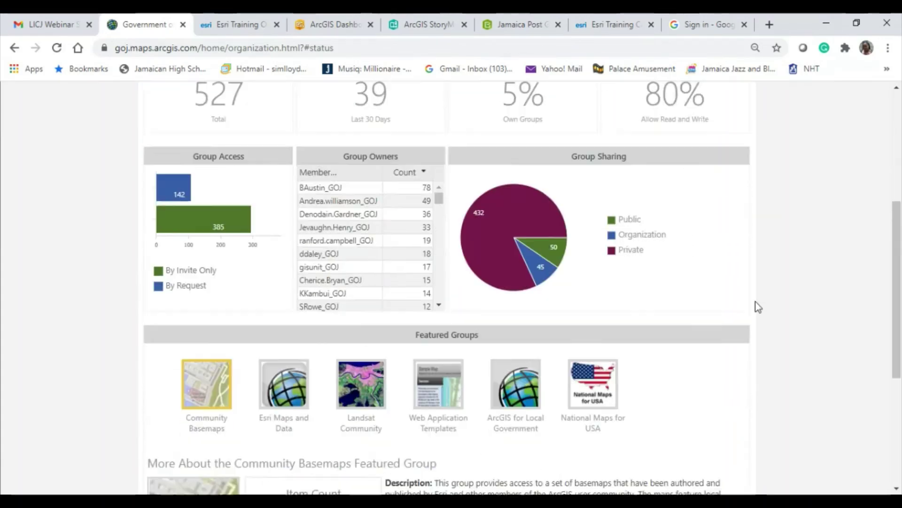
pyautogui.scroll(2, 758, 307)
pyautogui.scroll(2, 755, 300)
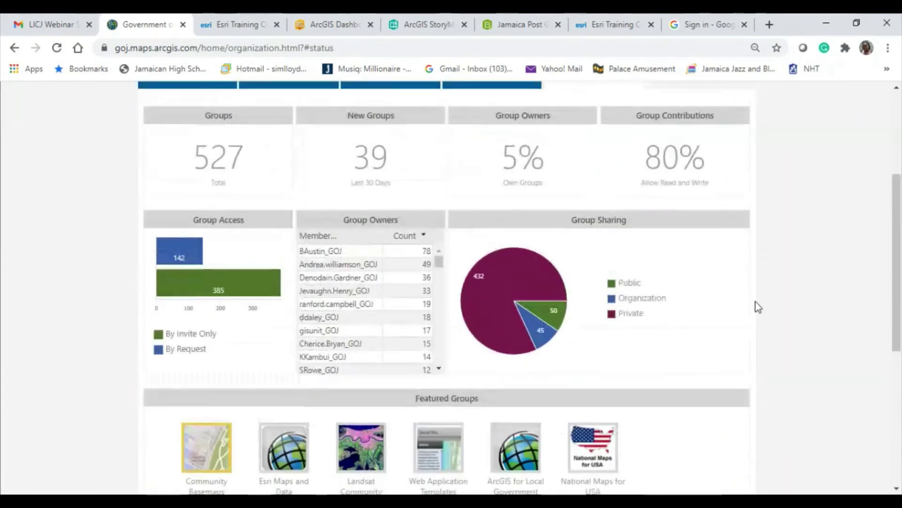
pyautogui.scroll(-3, 756, 303)
pyautogui.scroll(-2, 759, 309)
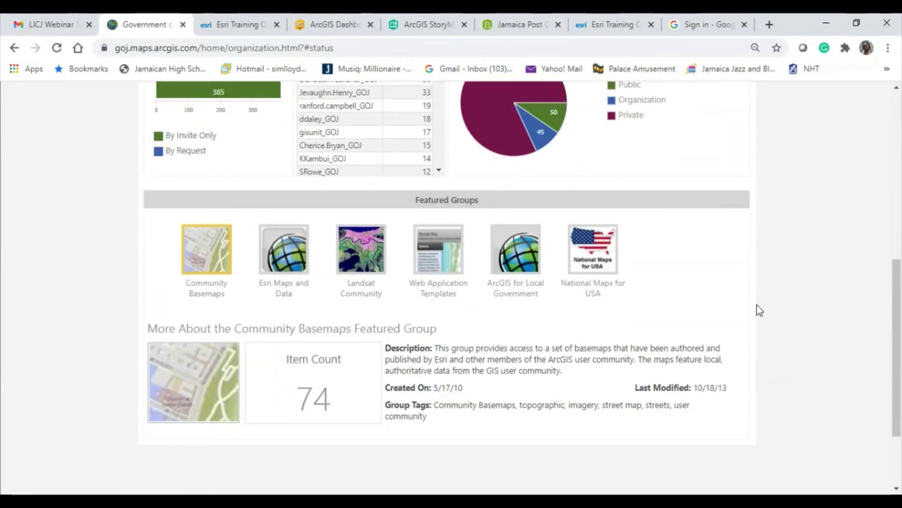
pyautogui.scroll(-3, 757, 306)
# - Return to the Credits report and review the credit utilization summary and the usage charts by time and type
pyautogui.scroll(8, 756, 306)
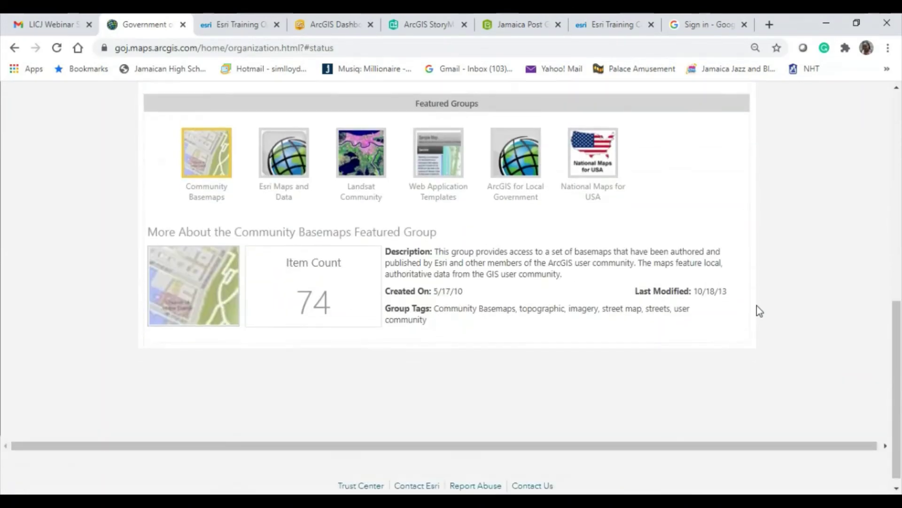
pyautogui.scroll(4, 756, 311)
pyautogui.click(188, 271)
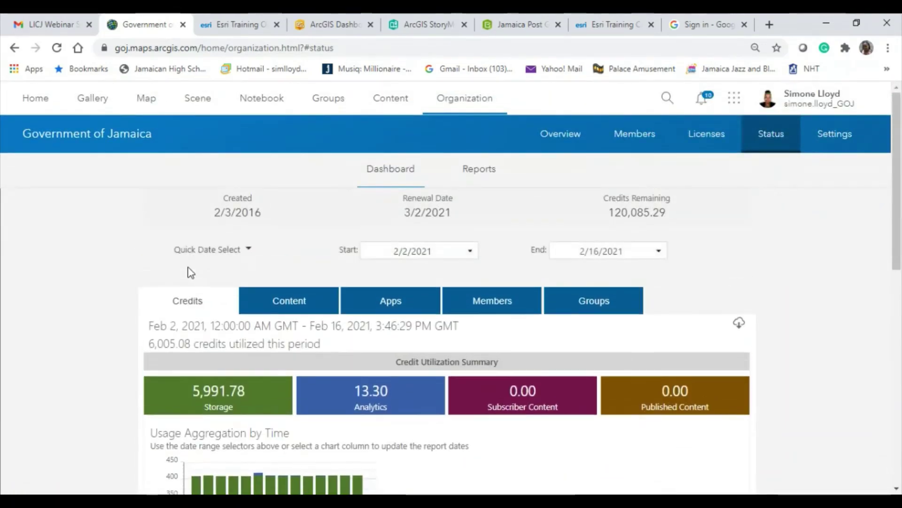
pyautogui.scroll(-10, 752, 249)
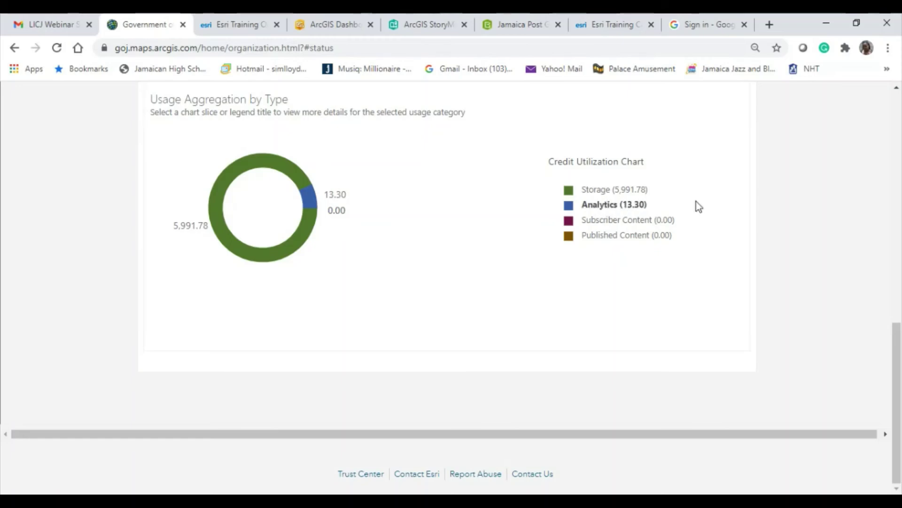
pyautogui.moveTo(890, 357); pyautogui.dragTo(894, 122)
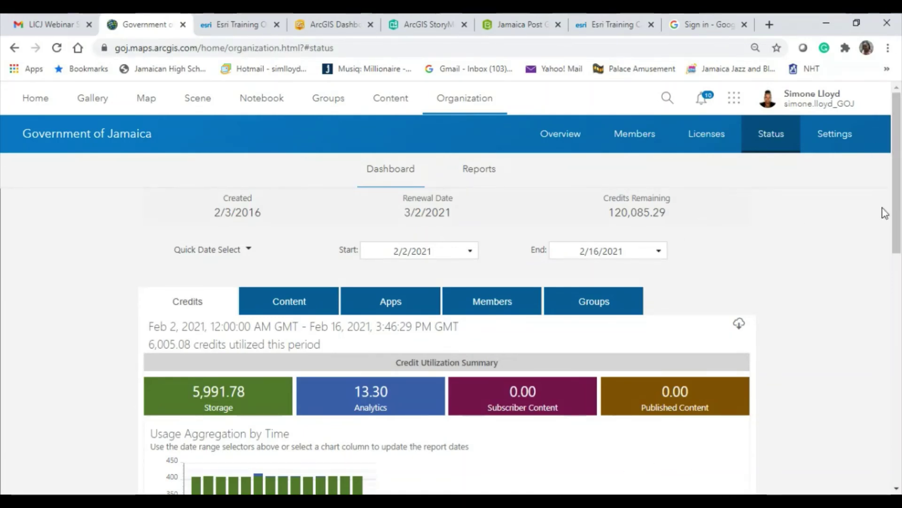
pyautogui.scroll(-1, 885, 216)
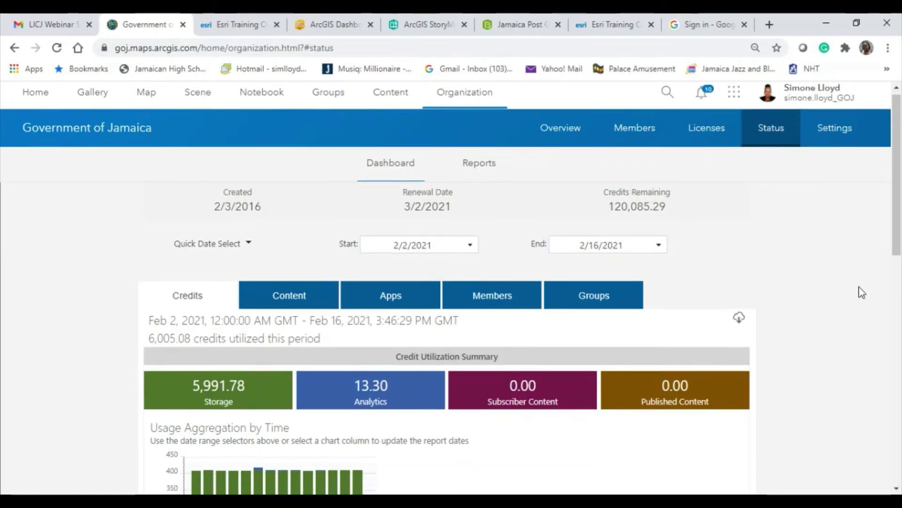
pyautogui.scroll(-4, 792, 365)
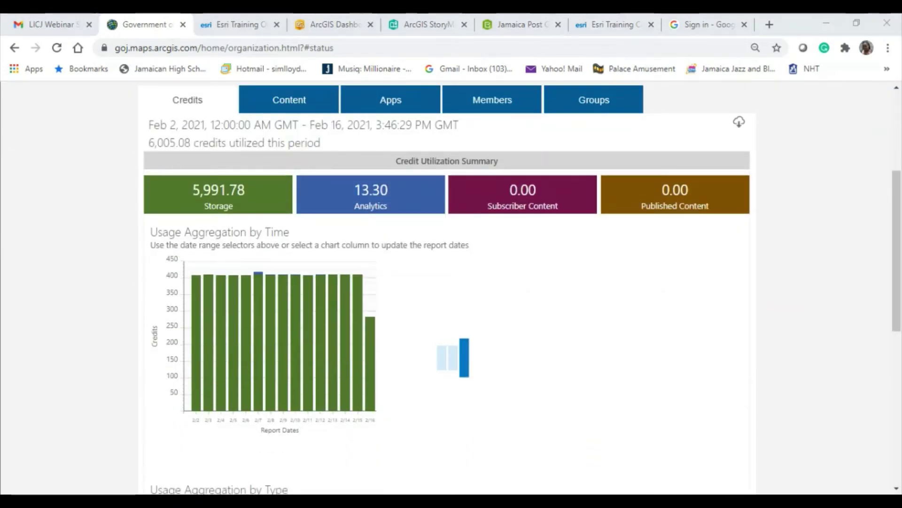